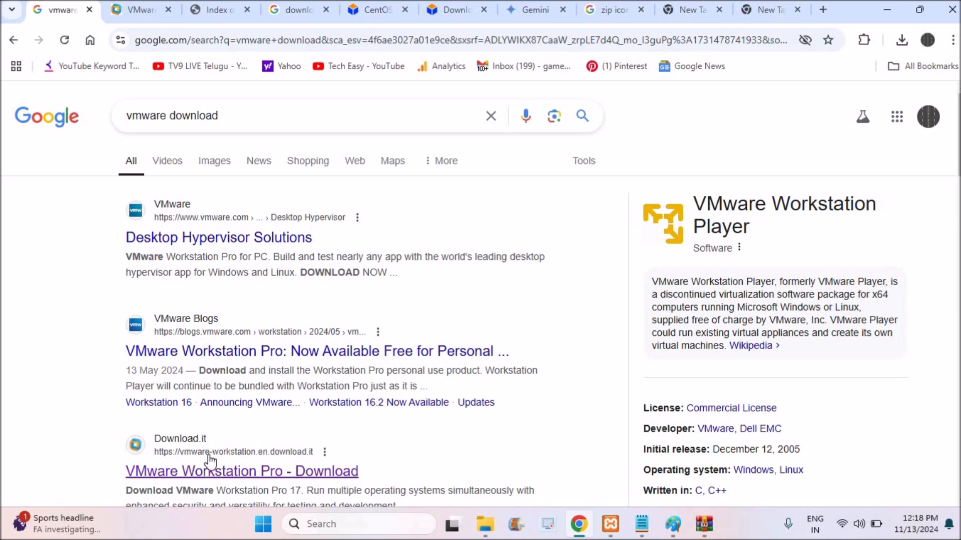
# - Start downloading the VMware Workstation Pro installer from Download.it and open the recent download history
pyautogui.rightClick(294, 471)
pyautogui.click(162, 27)
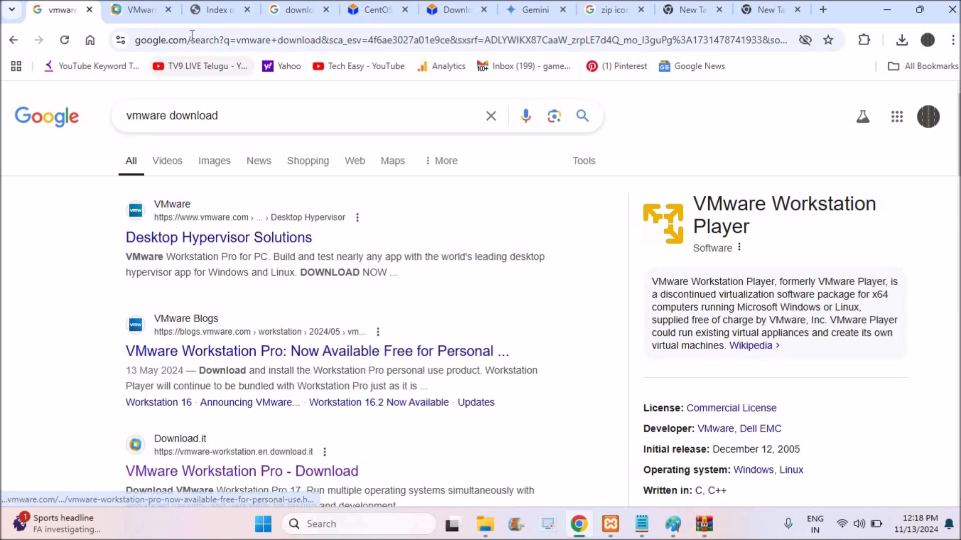
pyautogui.click(145, 11)
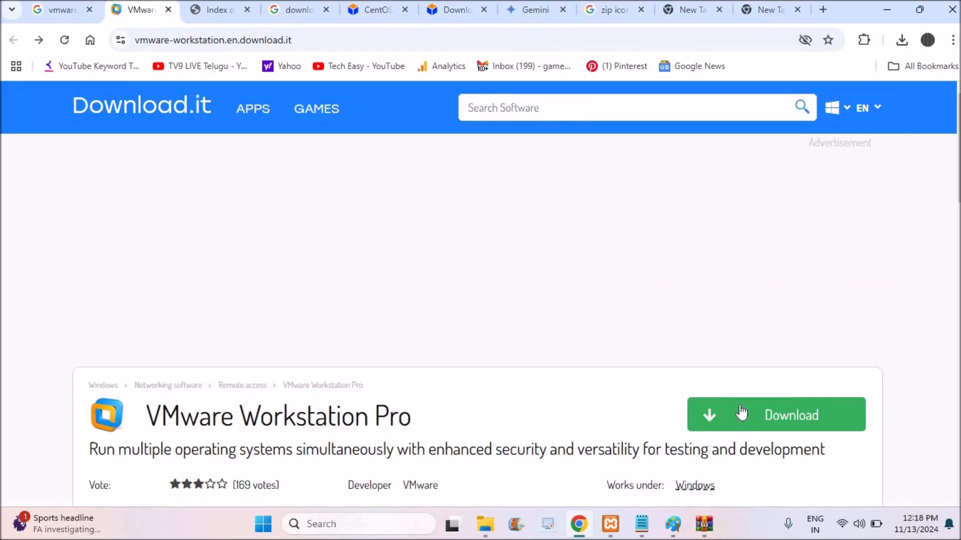
pyautogui.click(773, 425)
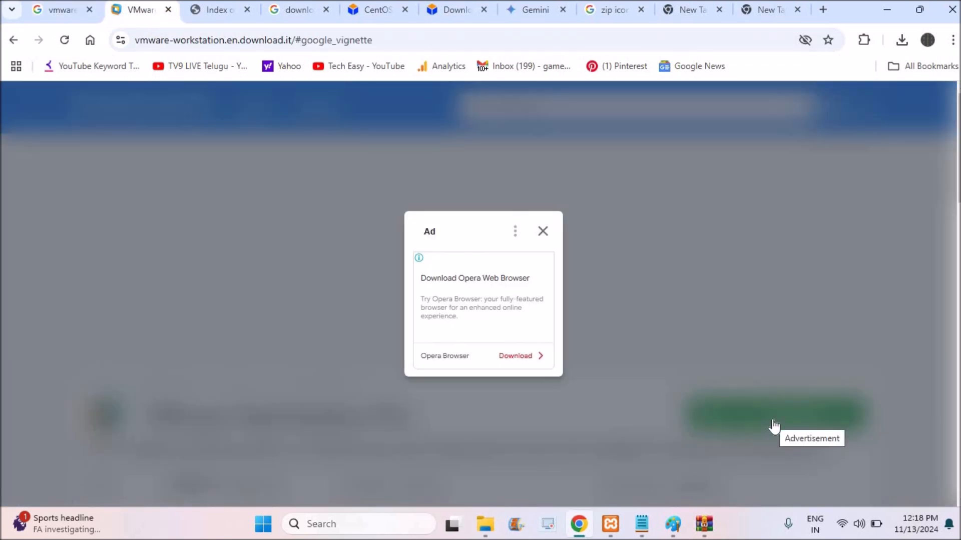
pyautogui.click(544, 232)
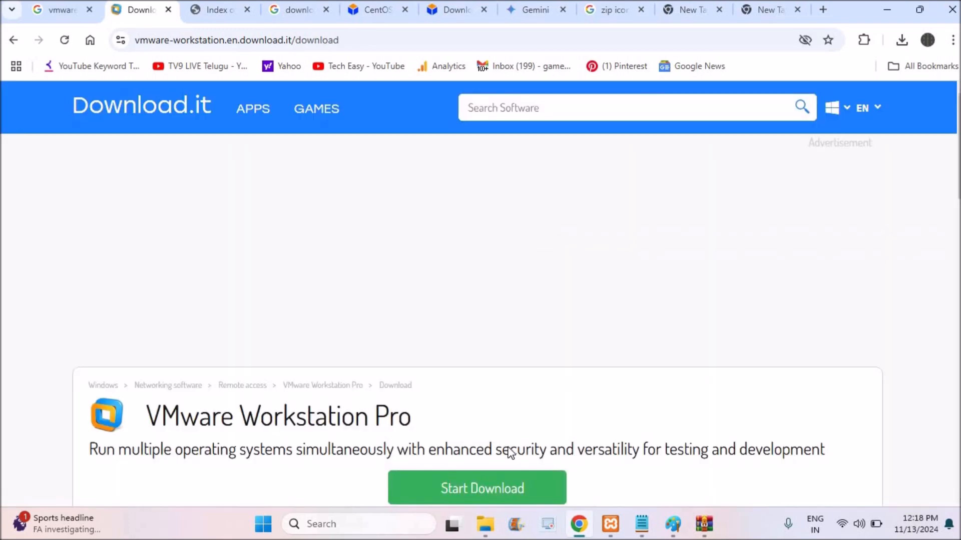
pyautogui.click(489, 493)
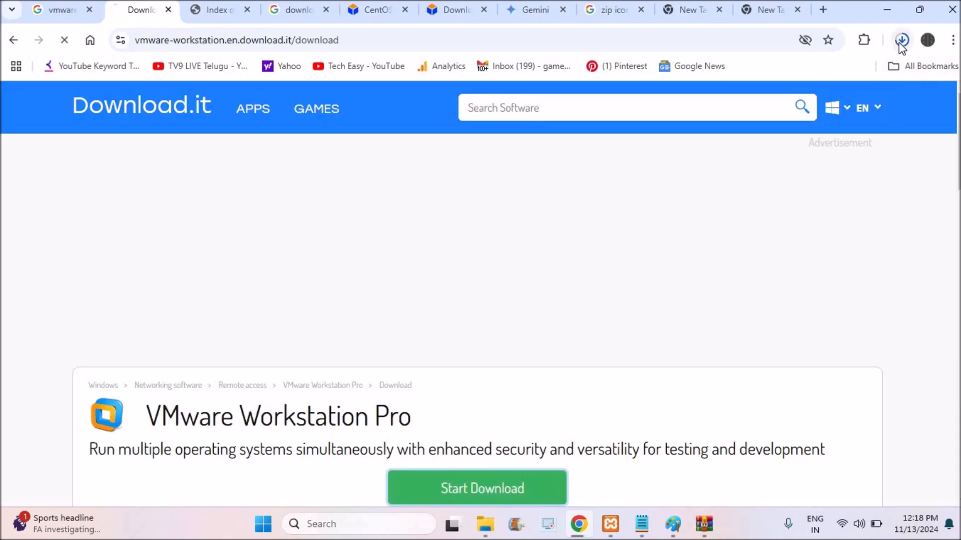
pyautogui.click(901, 44)
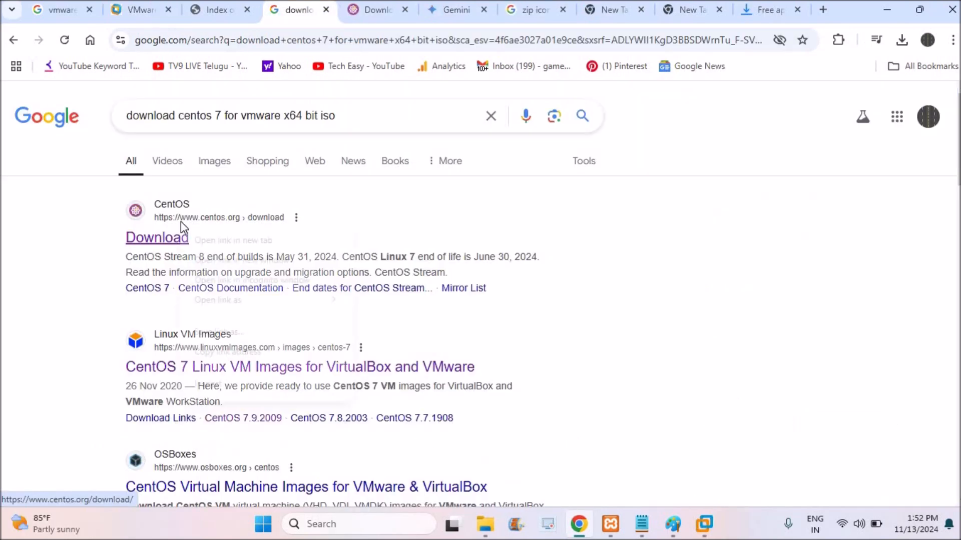
# - View the CentOS Stream 9 x86_64 entry on the CentOS download page and show the downloaded CentOS-Stream-9-latest-x86_64-dvd1.iso in its folder
pyautogui.rightClick(182, 225)
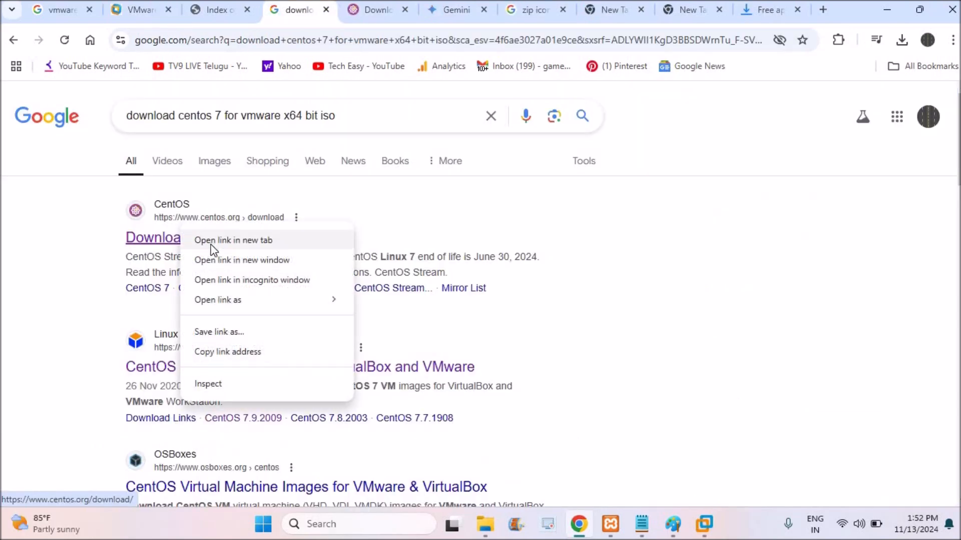
pyautogui.click(381, 10)
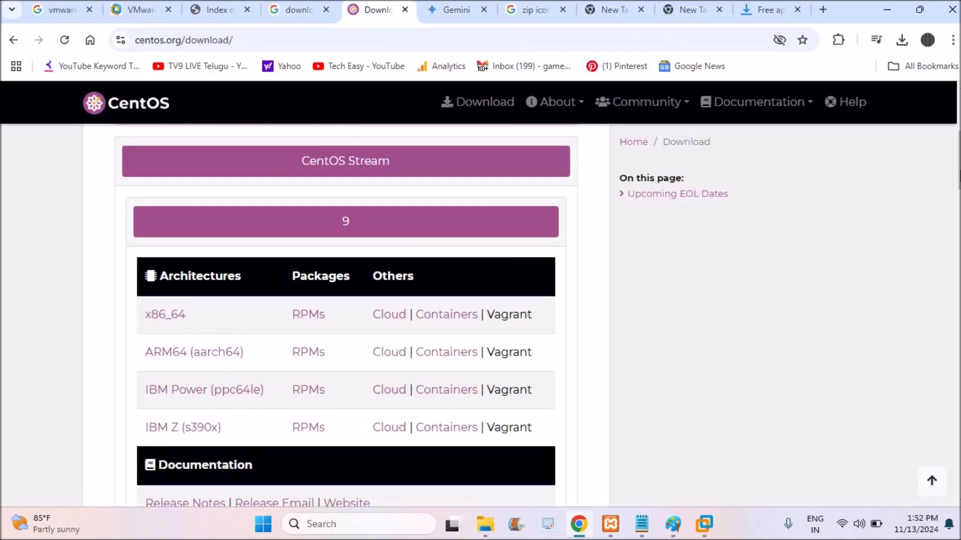
pyautogui.moveTo(959, 145)
pyautogui.mouseDown()
pyautogui.moveTo(960, 107)
pyautogui.moveTo(959, 160)
pyautogui.mouseUp()
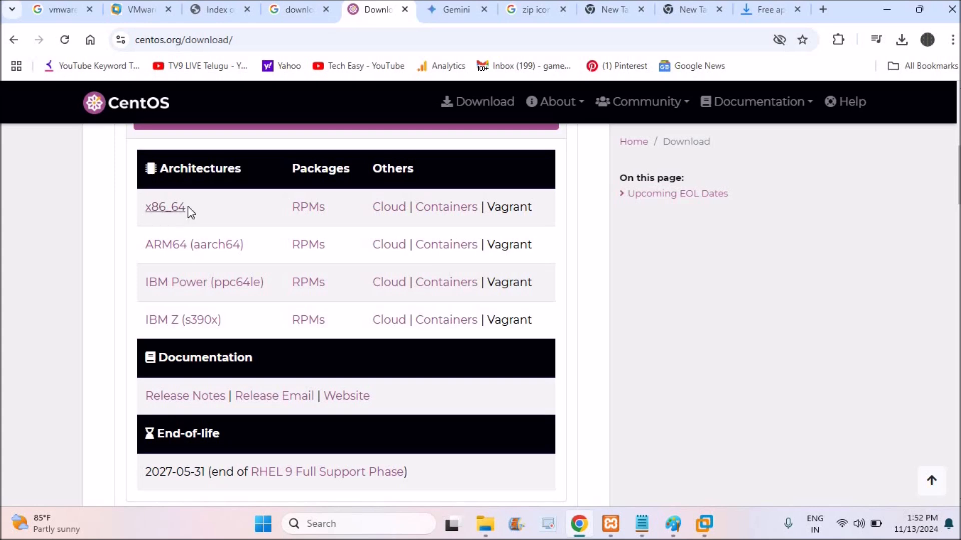
pyautogui.click(901, 41)
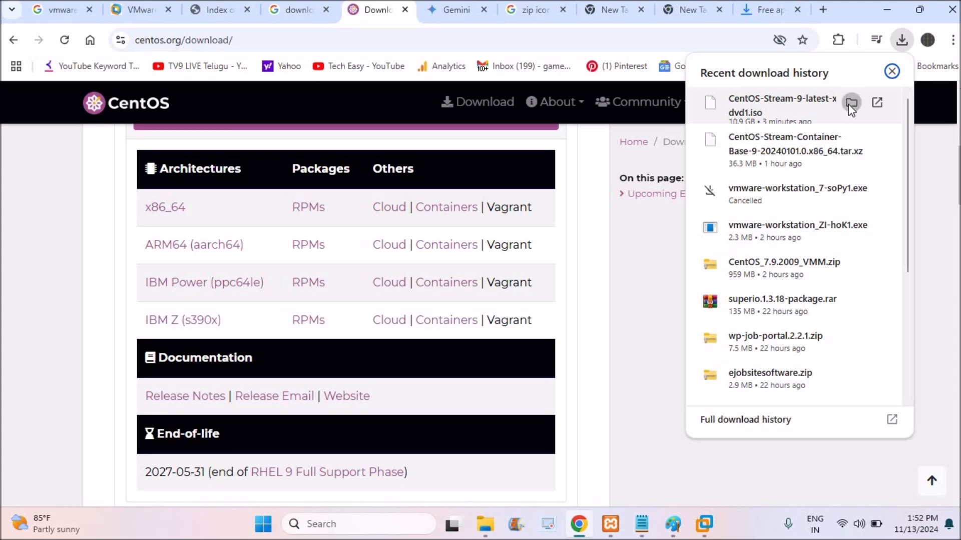
pyautogui.click(850, 103)
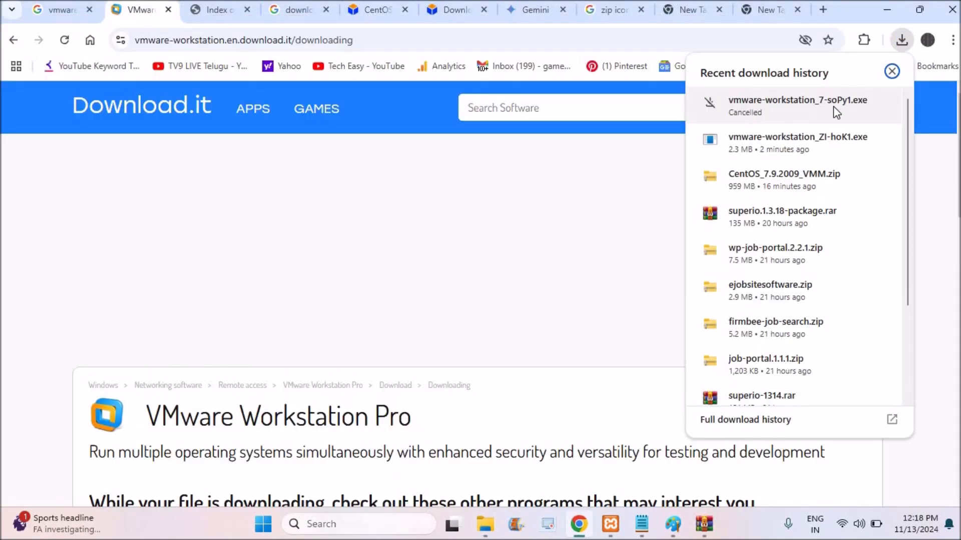
# - Run the vmware-workstation_ZI-hoK1 installer from the Downloads folder as administrator, with English as the setup language
pyautogui.moveTo(819, 145)
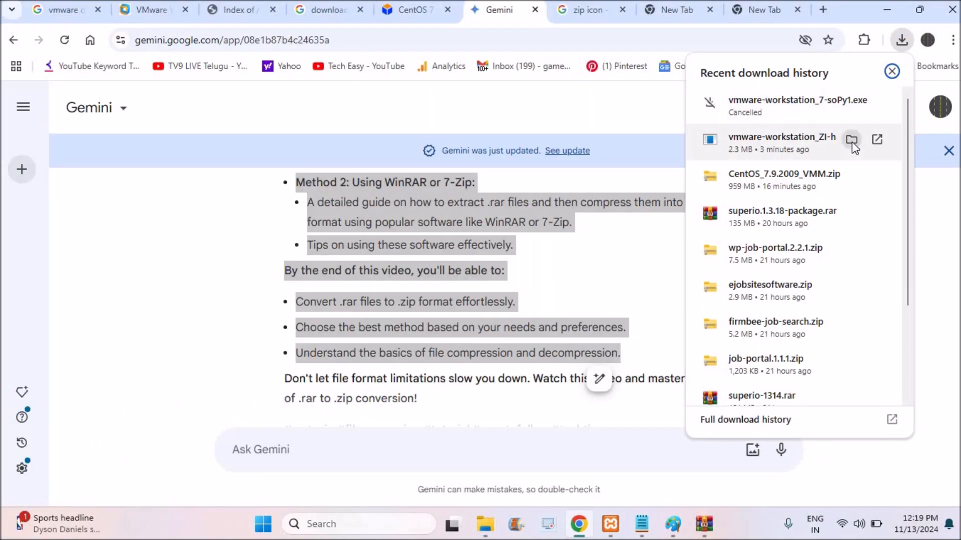
pyautogui.click(852, 141)
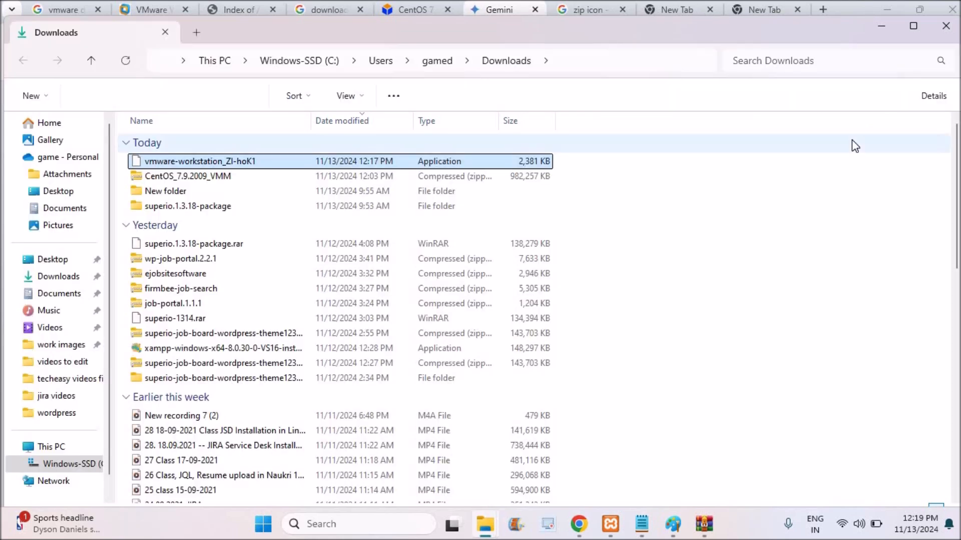
pyautogui.rightClick(270, 160)
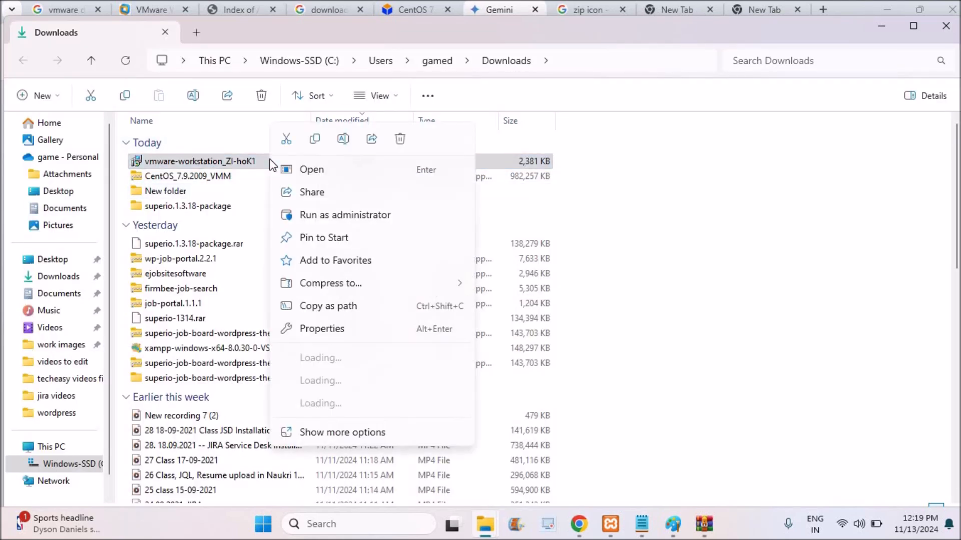
pyautogui.click(377, 216)
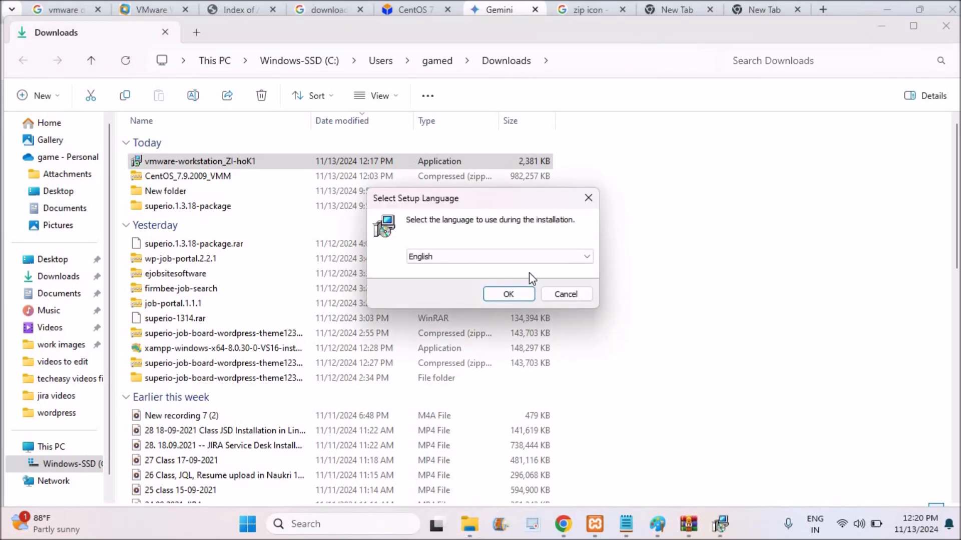
pyautogui.click(509, 295)
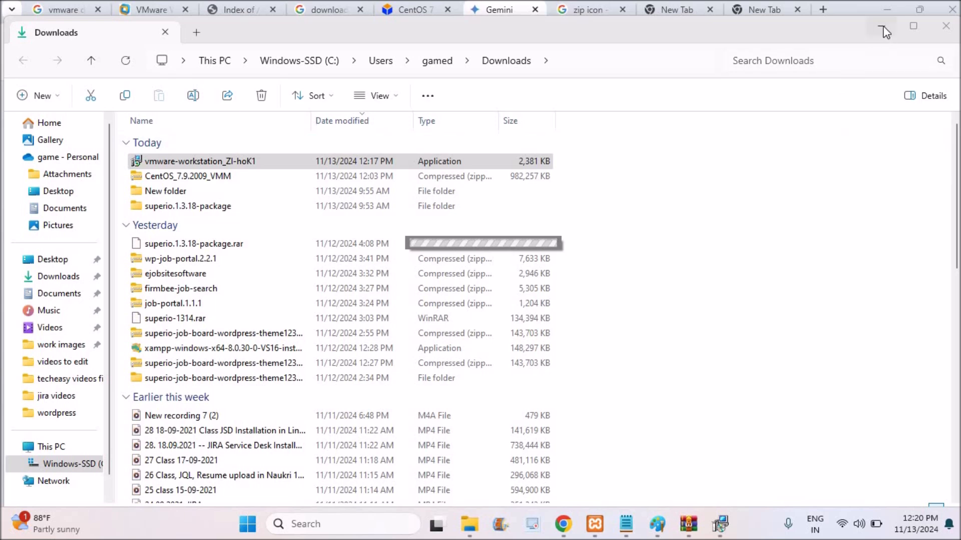
# - Clear the open windows and start the VMware Workstation Pro download in its download manager, accepting the WeatherZero and Opera offers
pyautogui.click(883, 27)
pyautogui.click(889, 5)
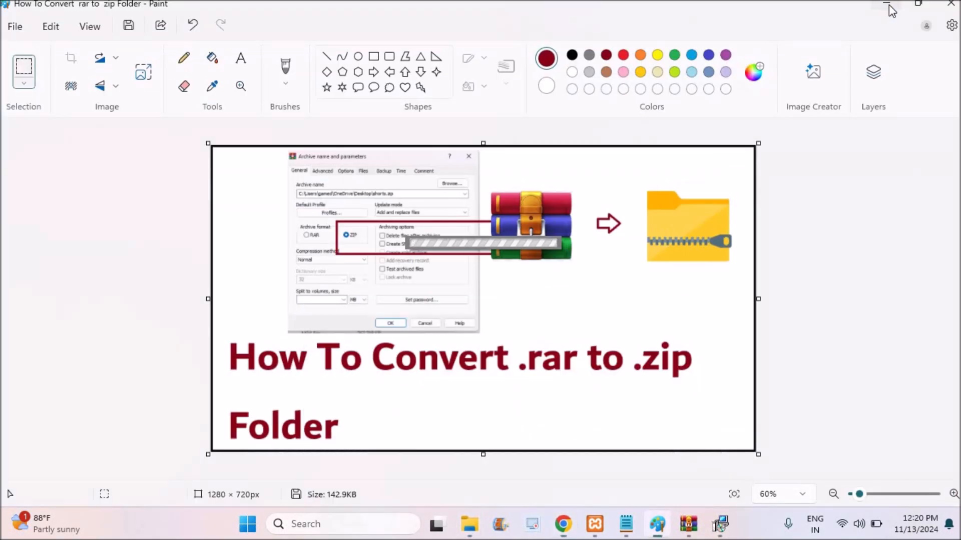
pyautogui.click(890, 5)
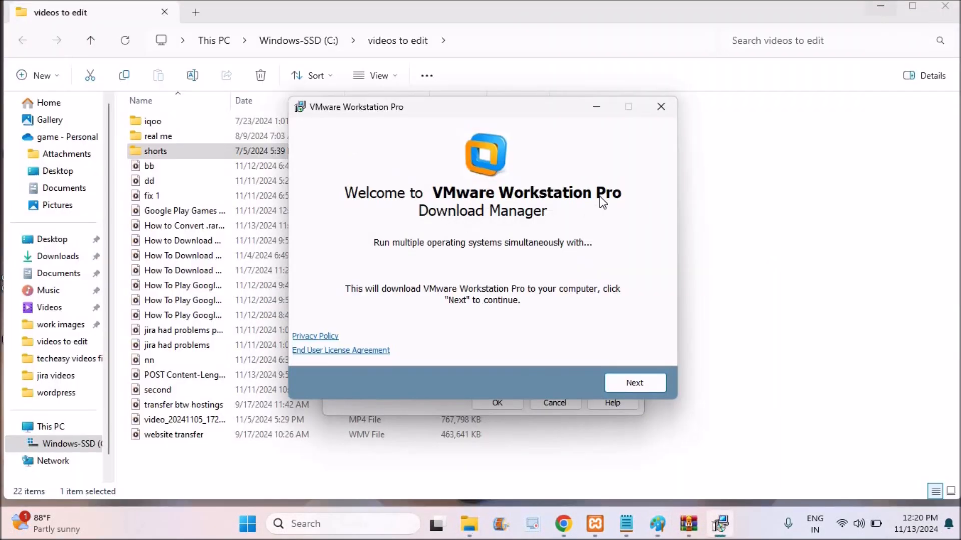
pyautogui.click(624, 383)
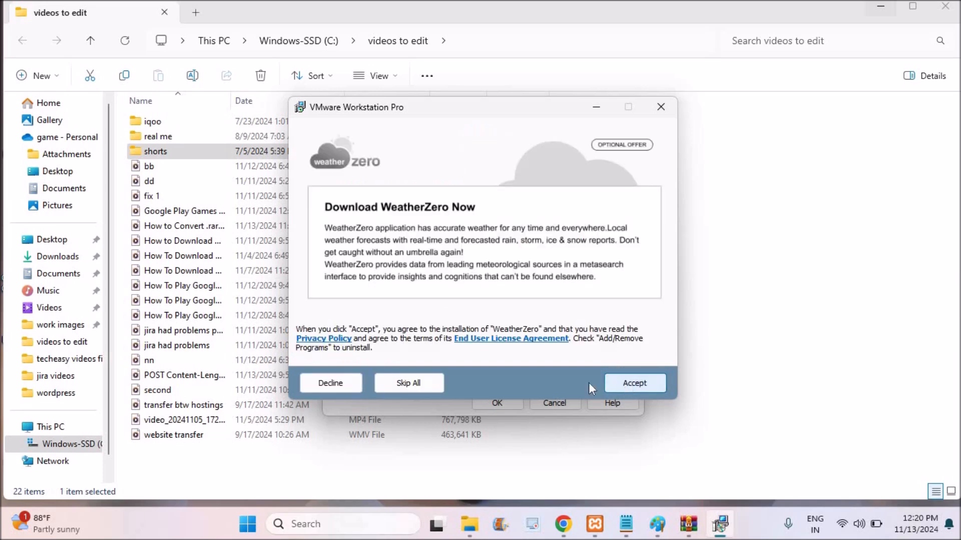
pyautogui.click(644, 383)
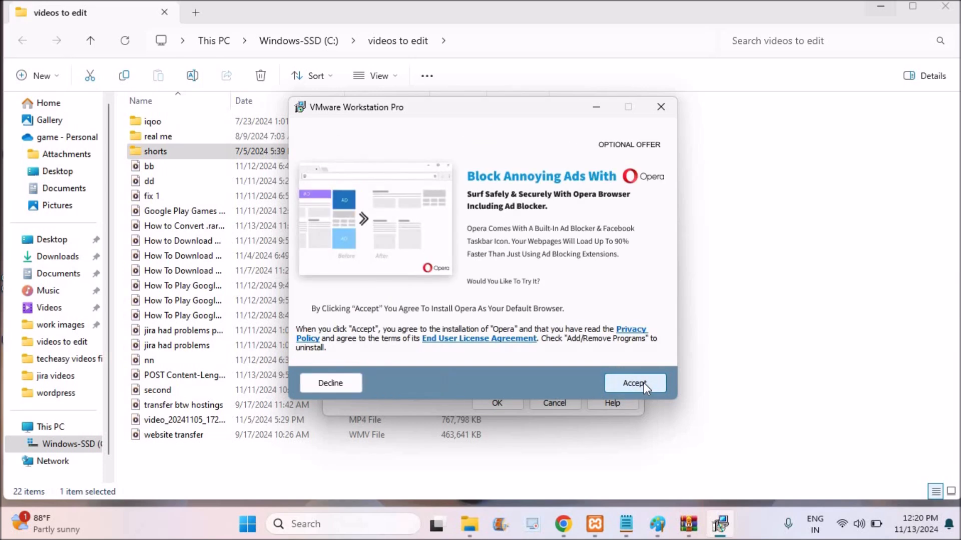
pyautogui.click(644, 383)
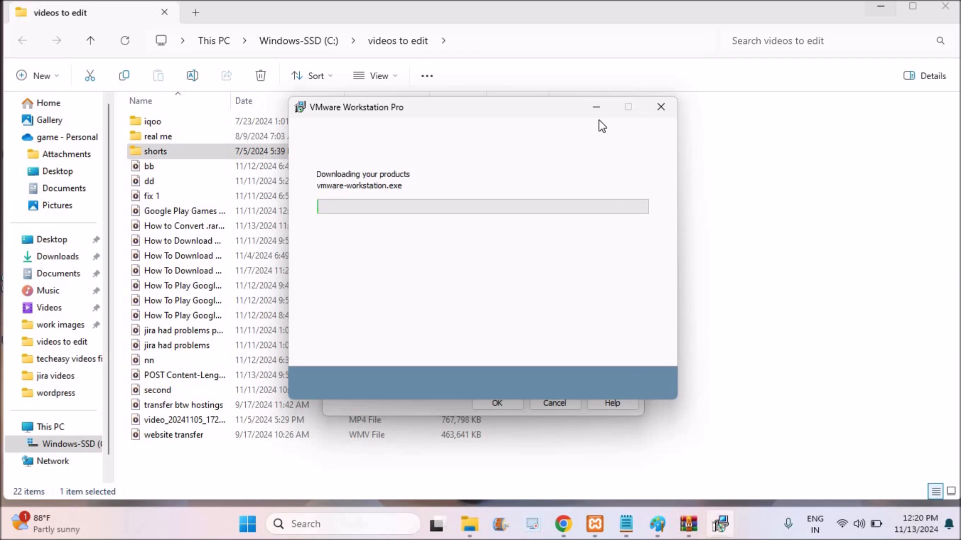
pyautogui.click(599, 106)
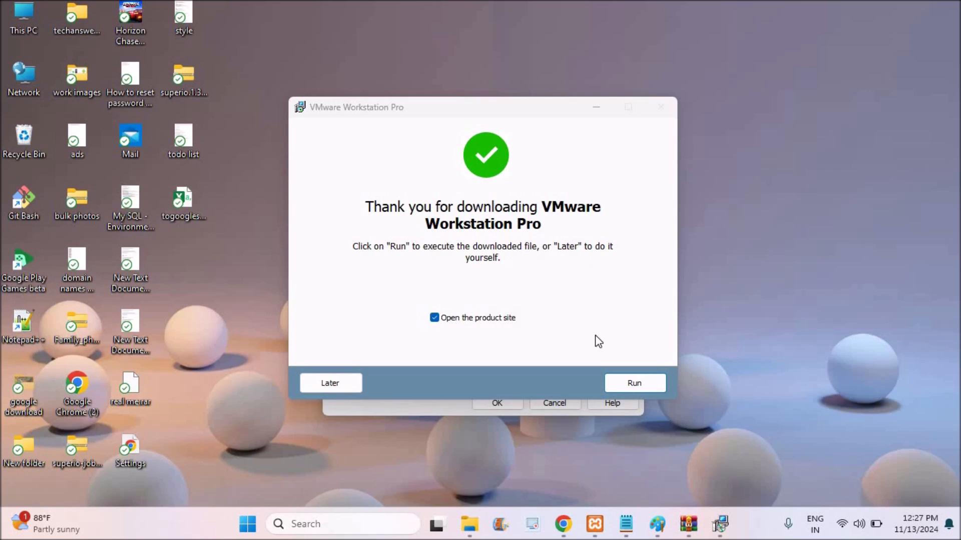
# - Run the downloaded VMware Workstation Pro installer and clear the product site that opens with it
pyautogui.click(625, 383)
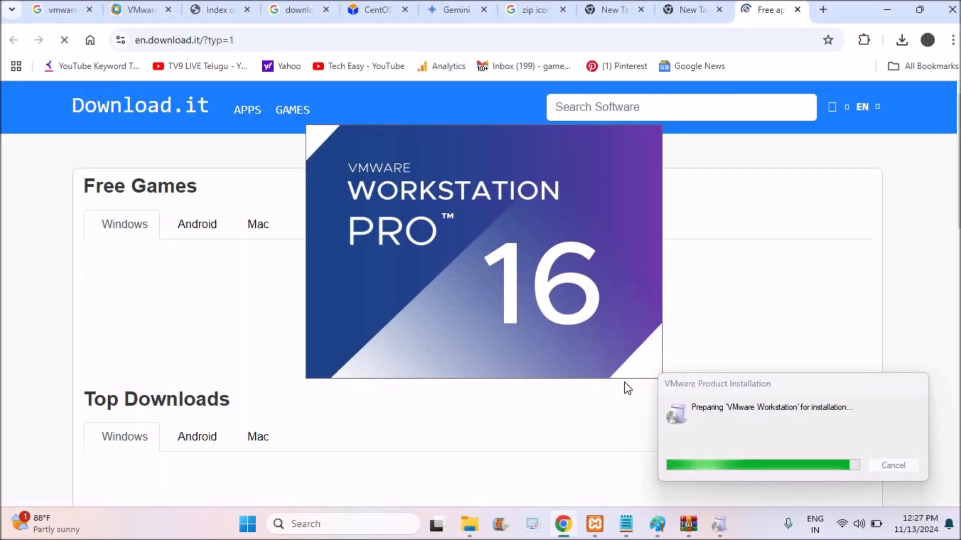
pyautogui.click(890, 10)
pyautogui.click(625, 124)
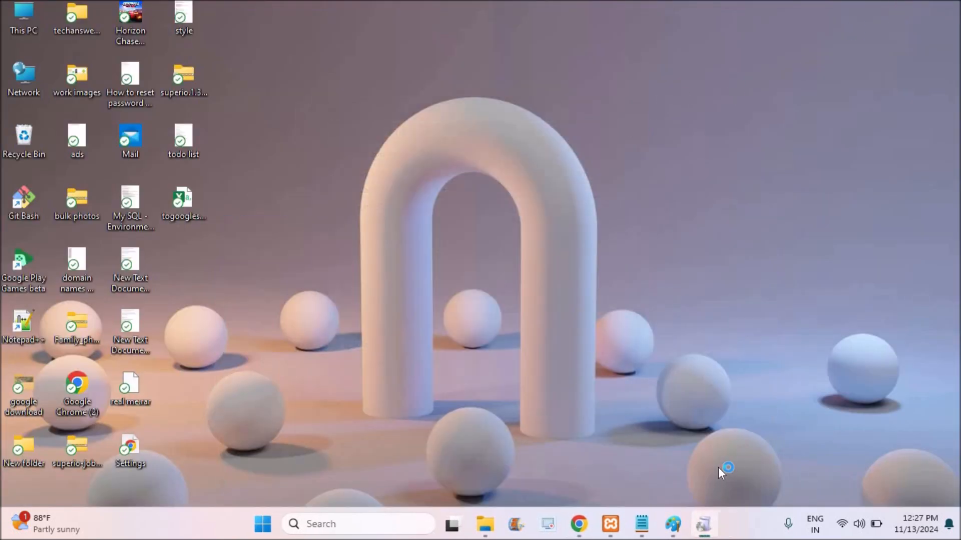
pyautogui.moveTo(705, 527)
pyautogui.click(578, 524)
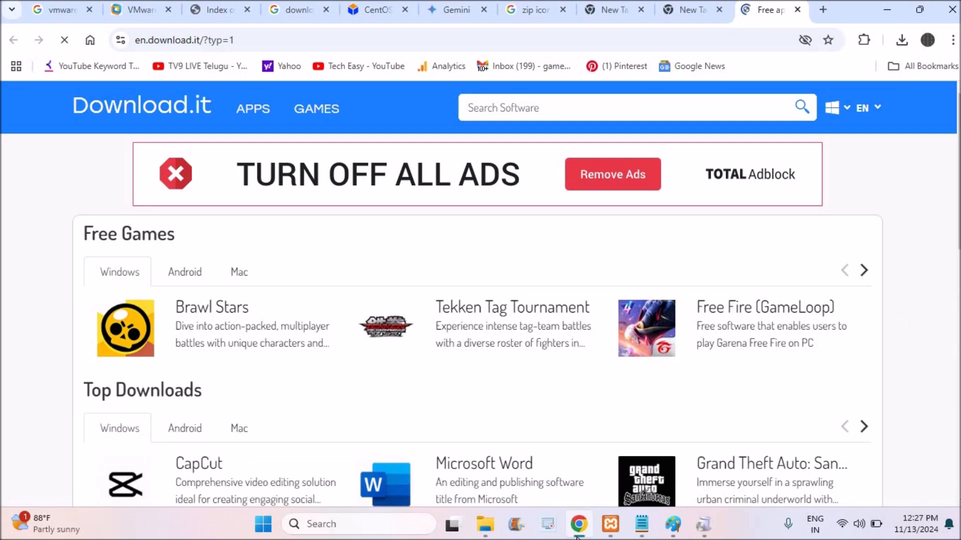
pyautogui.moveTo(703, 524)
pyautogui.scroll(-1, 727, 251)
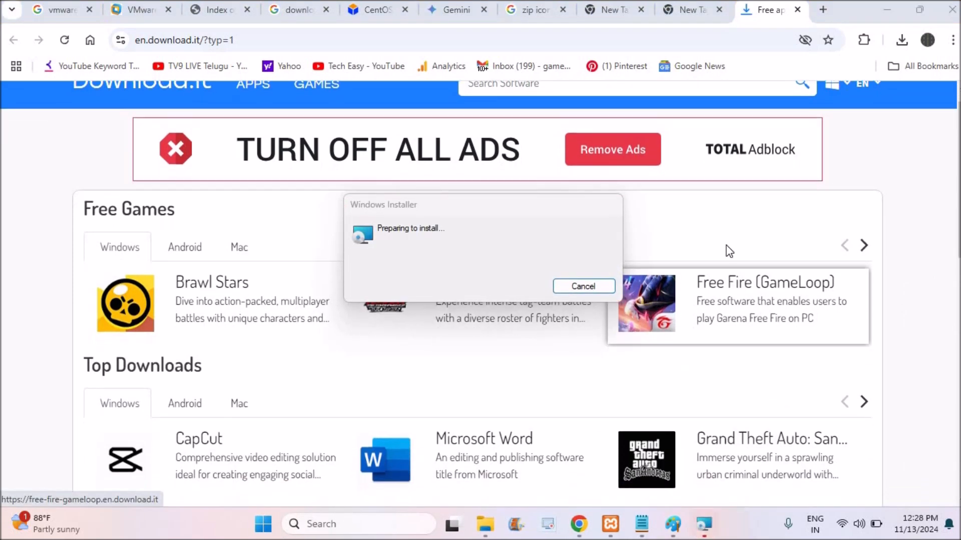
pyautogui.scroll(-3, 727, 251)
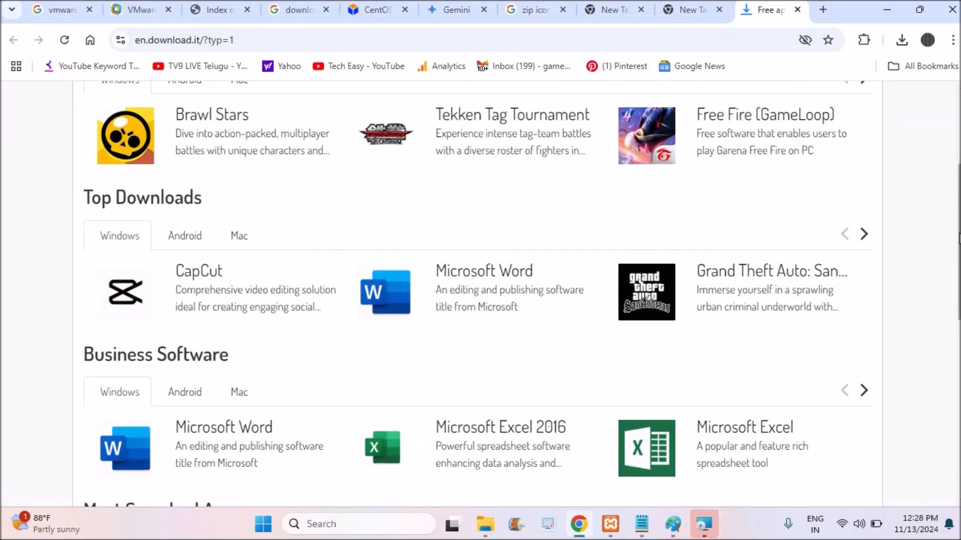
# - Bring up the VMware Workstation Pro setup wizard, complete the installation and return to the desktop
pyautogui.click(709, 526)
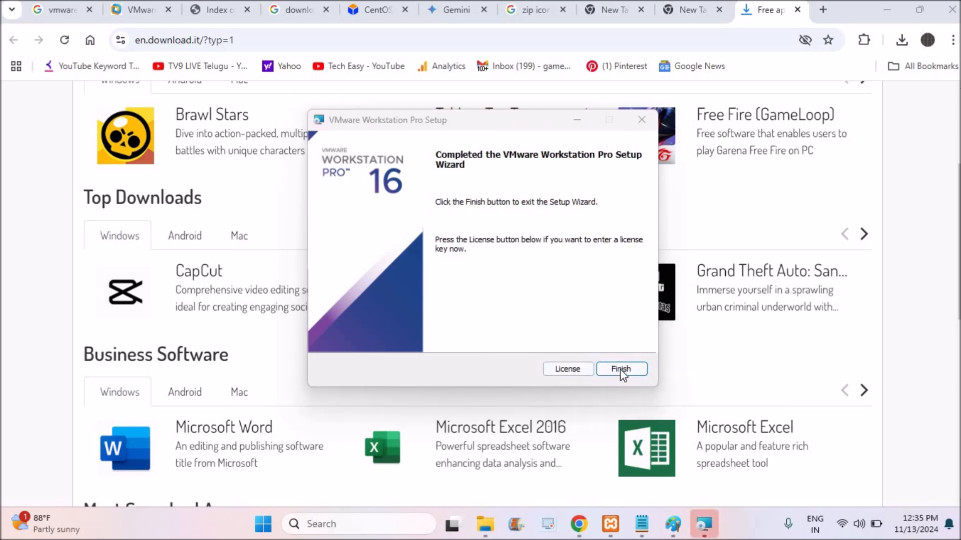
pyautogui.click(620, 370)
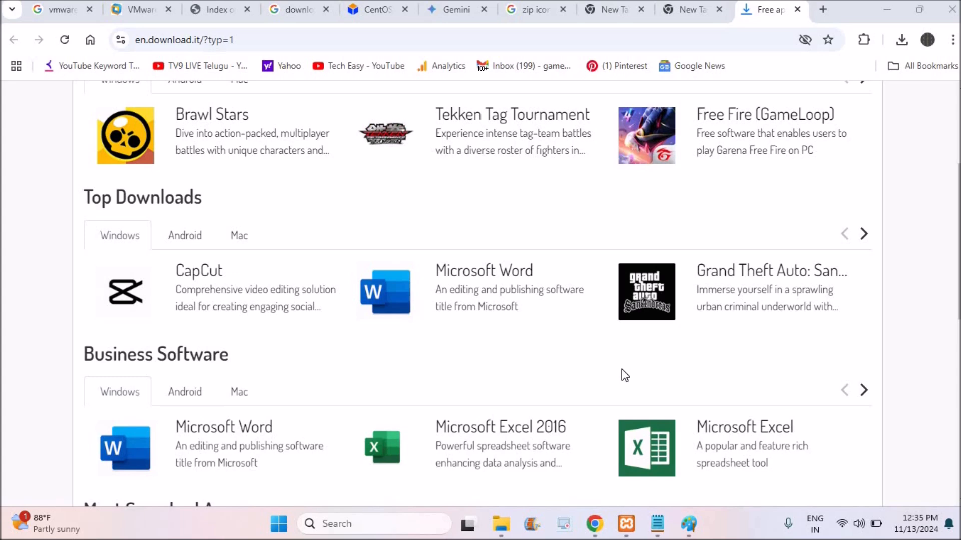
pyautogui.click(893, 7)
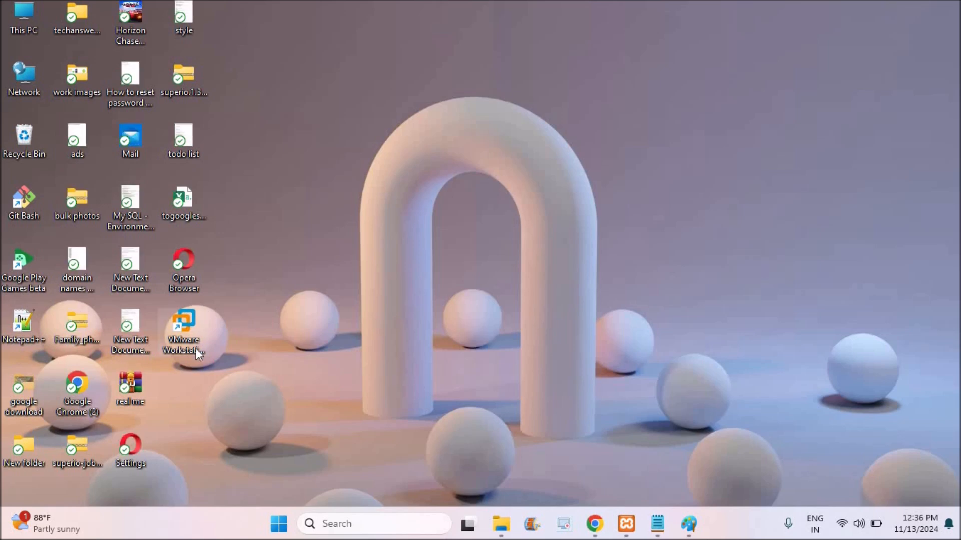
# - Launch VMware Workstation from the desktop with the 30-day trial option and maximize its window
pyautogui.click(187, 334)
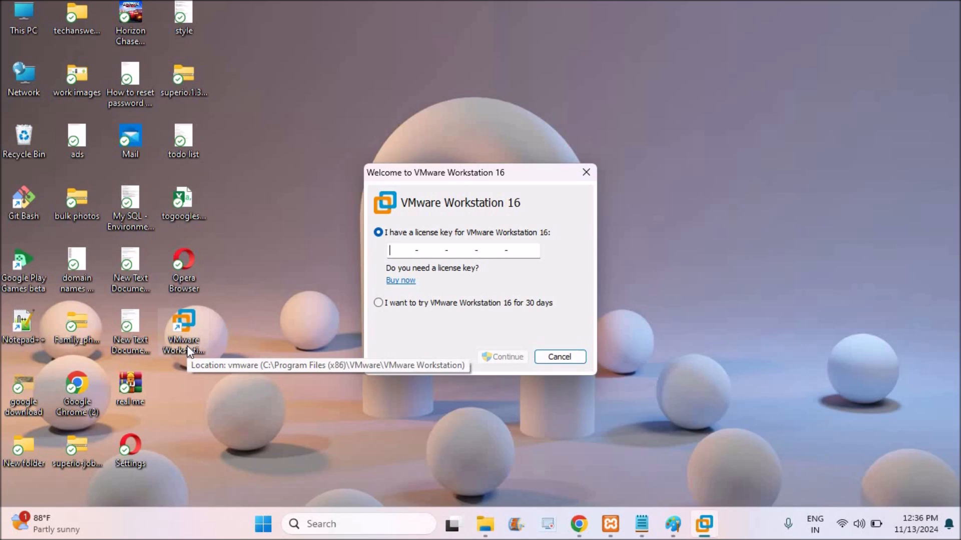
pyautogui.click(378, 303)
pyautogui.click(514, 357)
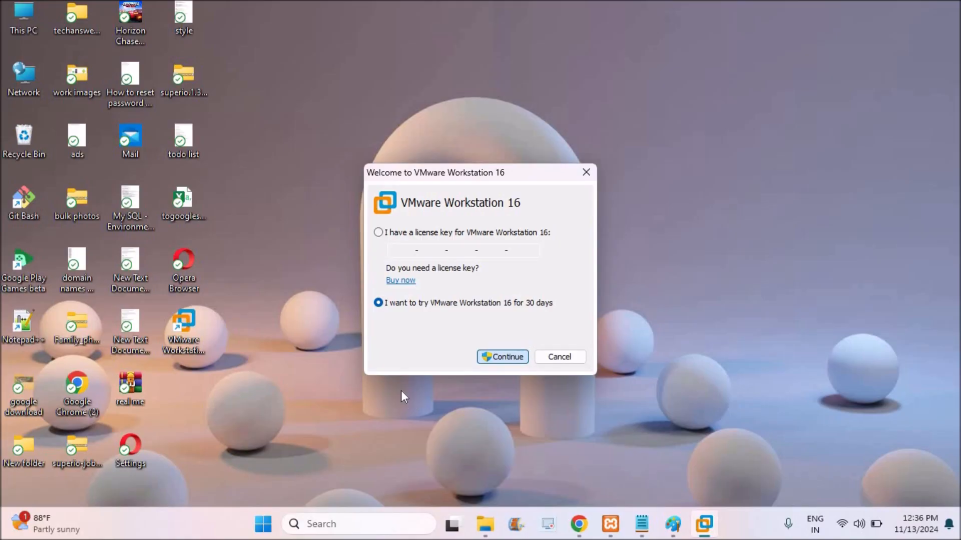
pyautogui.click(506, 365)
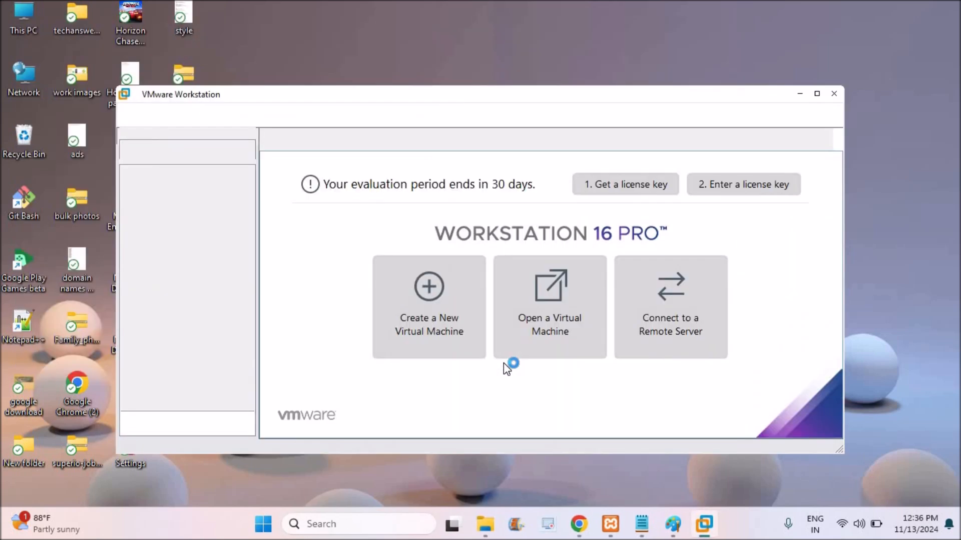
pyautogui.click(818, 94)
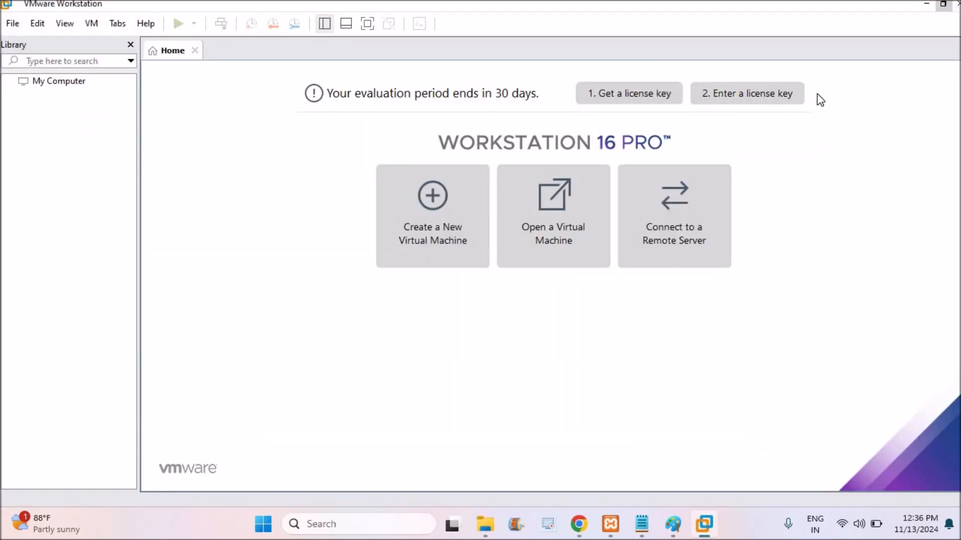
# - Start creating a new virtual machine and advance the wizard to the hardware compatibility choice
pyautogui.click(444, 226)
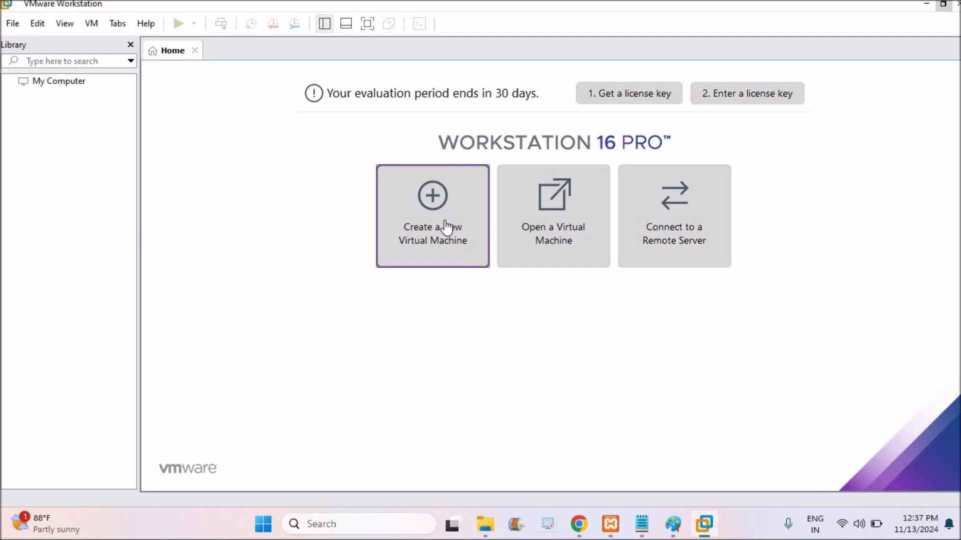
pyautogui.click(470, 267)
pyautogui.click(542, 390)
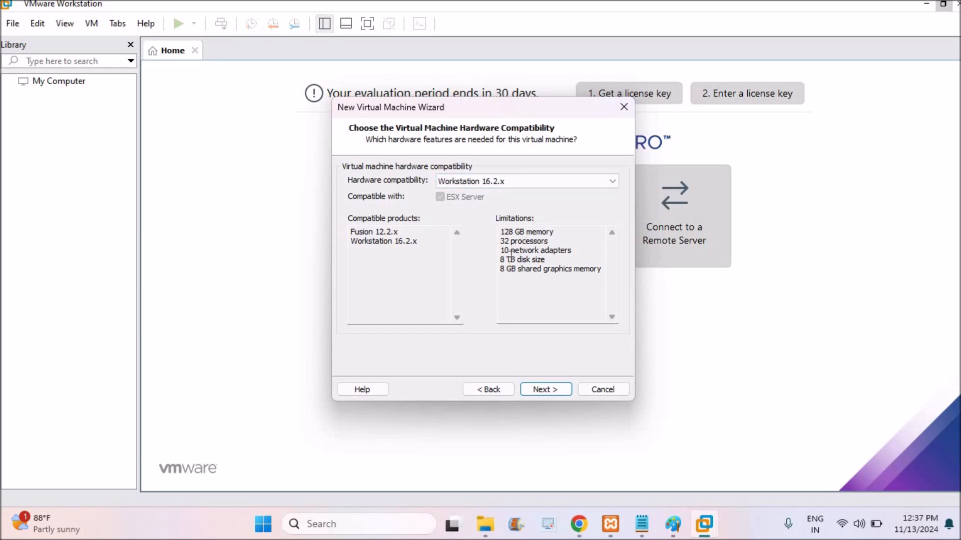
# - Accept Workstation 16.2.x hardware compatibility and postpone the offered Workstation Pro 17.0.0 update
pyautogui.click(539, 390)
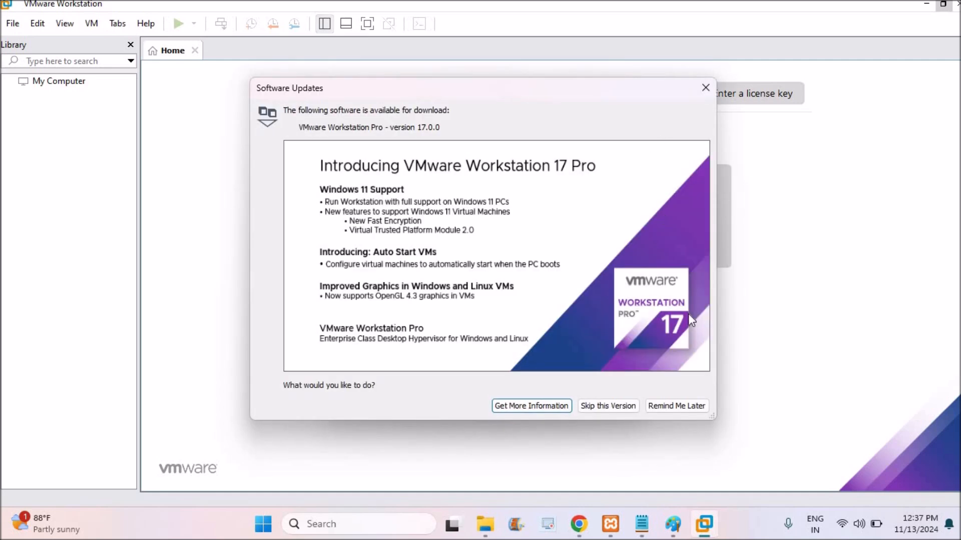
pyautogui.click(674, 407)
# - Choose CentOS-Stream-9-latest-x86_64-dvd1.iso from Downloads as the installer disc image and continue to the Easy Install information
pyautogui.click(554, 272)
pyautogui.click(588, 267)
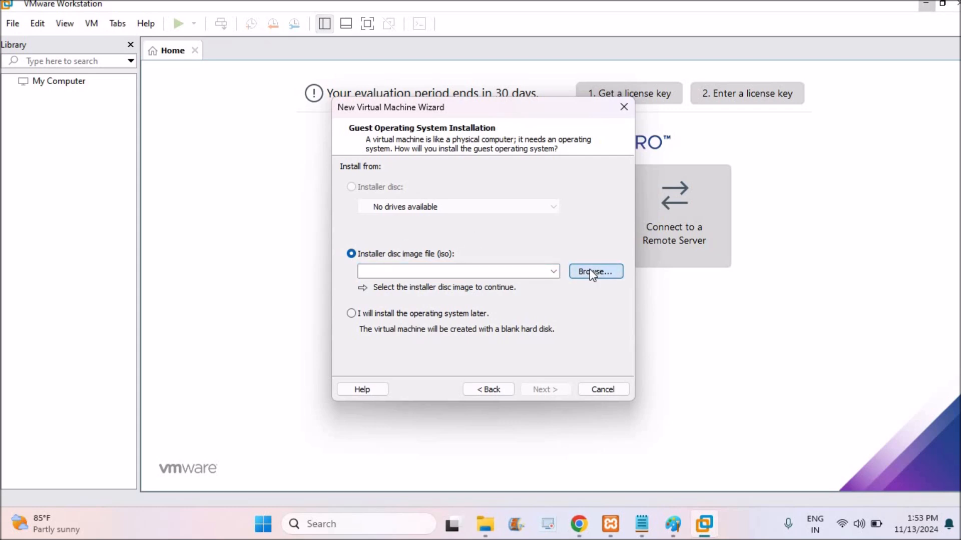
pyautogui.click(591, 270)
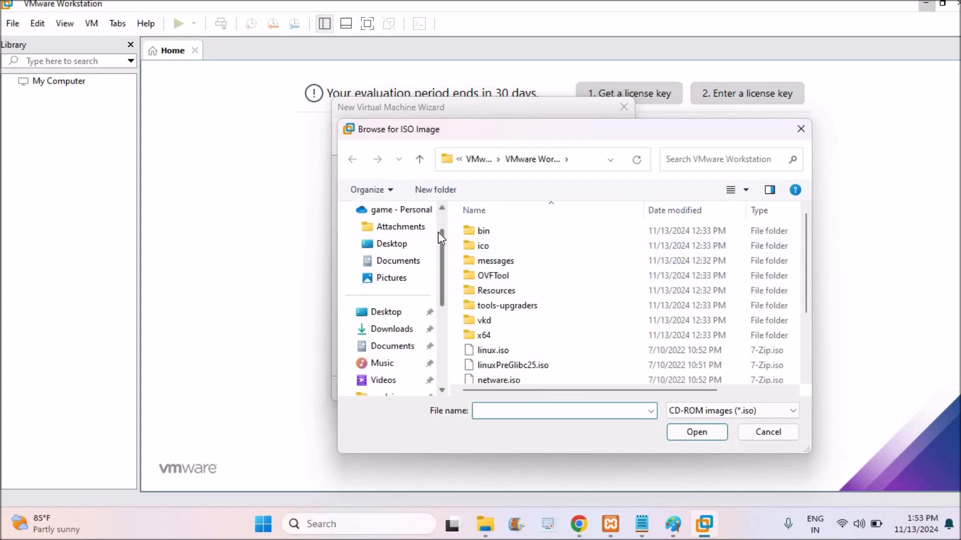
pyautogui.click(388, 329)
pyautogui.click(512, 294)
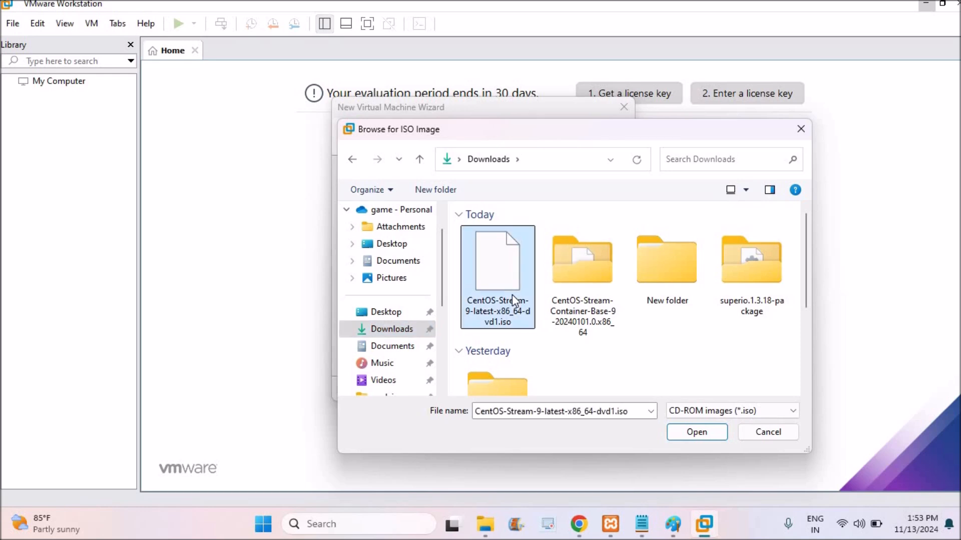
pyautogui.click(680, 434)
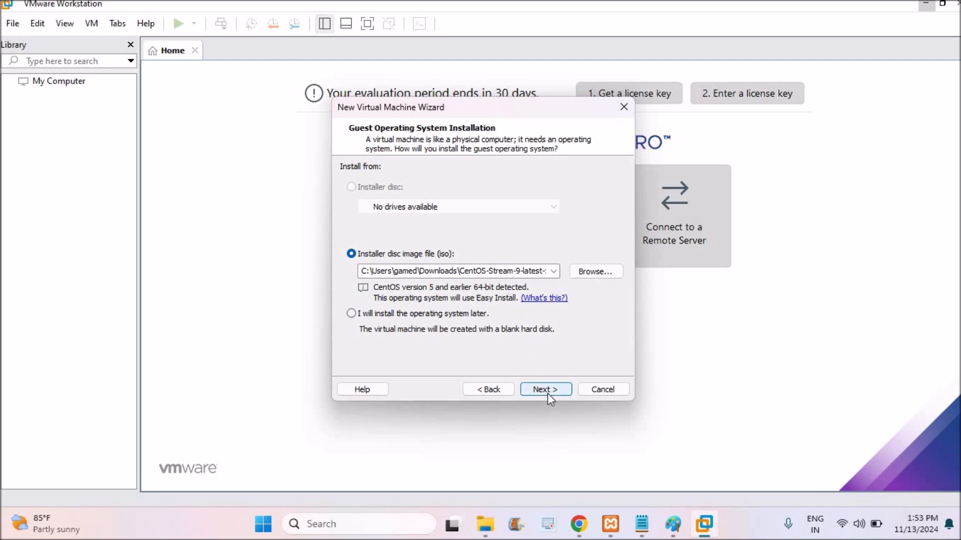
pyautogui.click(547, 393)
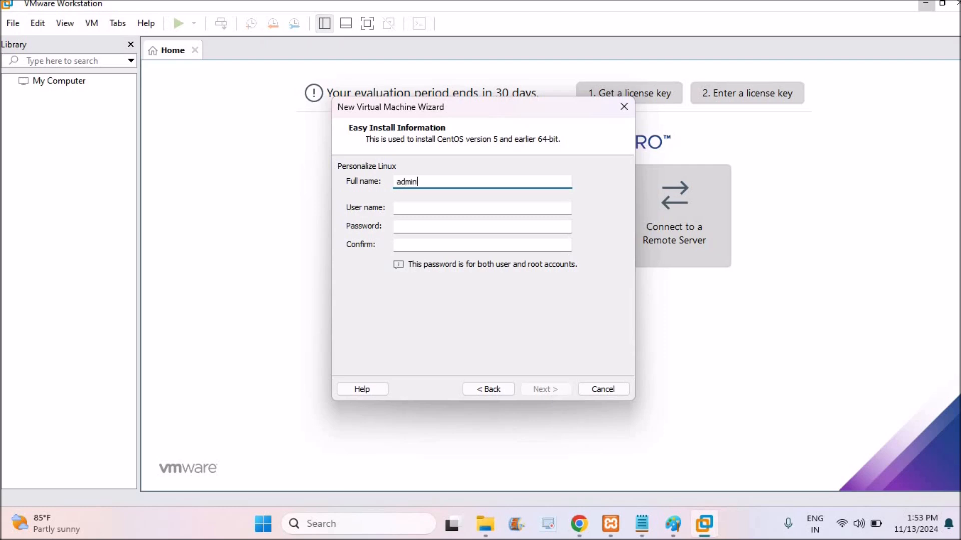
# - Fill in the Easy Install details with admin as full name and user name, enter and confirm the account password, and continue
pyautogui.press('Tab')
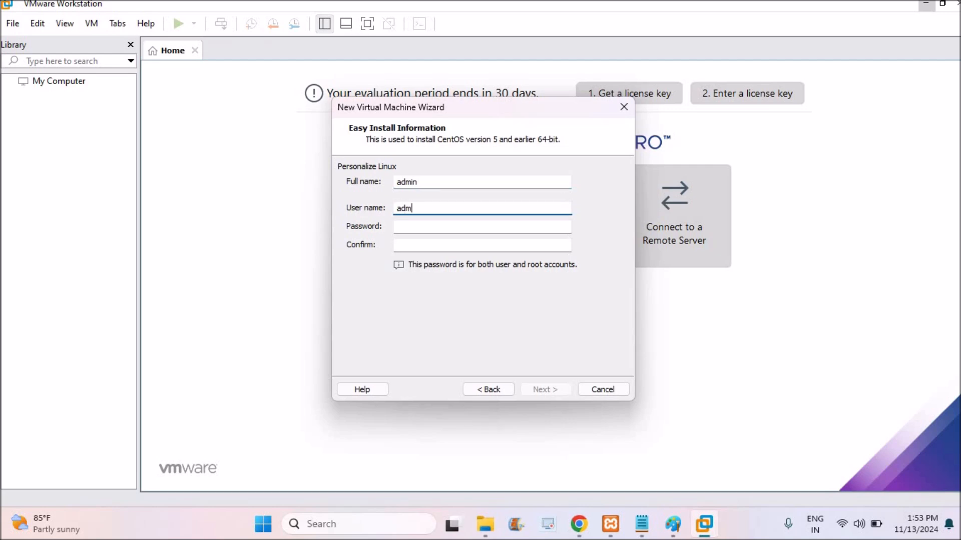
pyautogui.press('Tab')
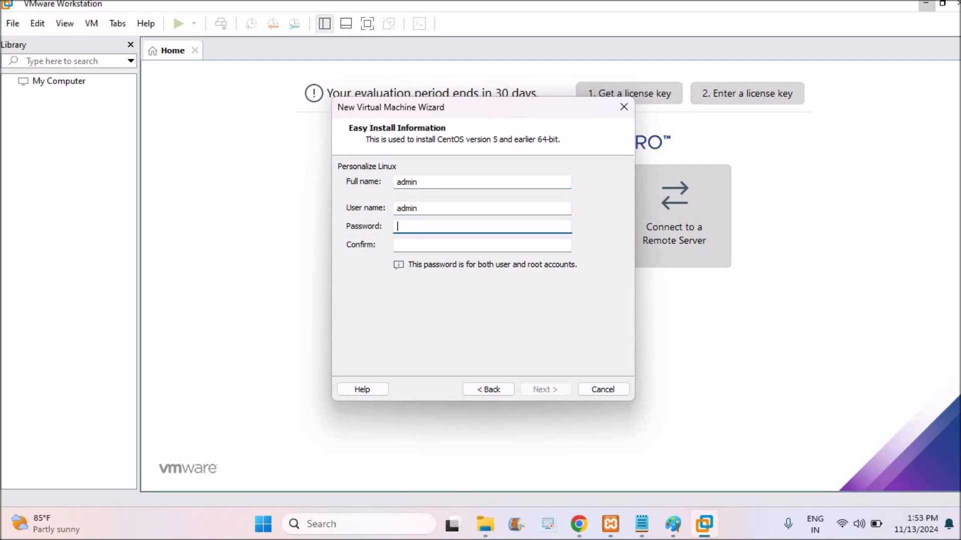
pyautogui.write('in')
pyautogui.press('Tab')
pyautogui.write('admin')
pyautogui.click(547, 393)
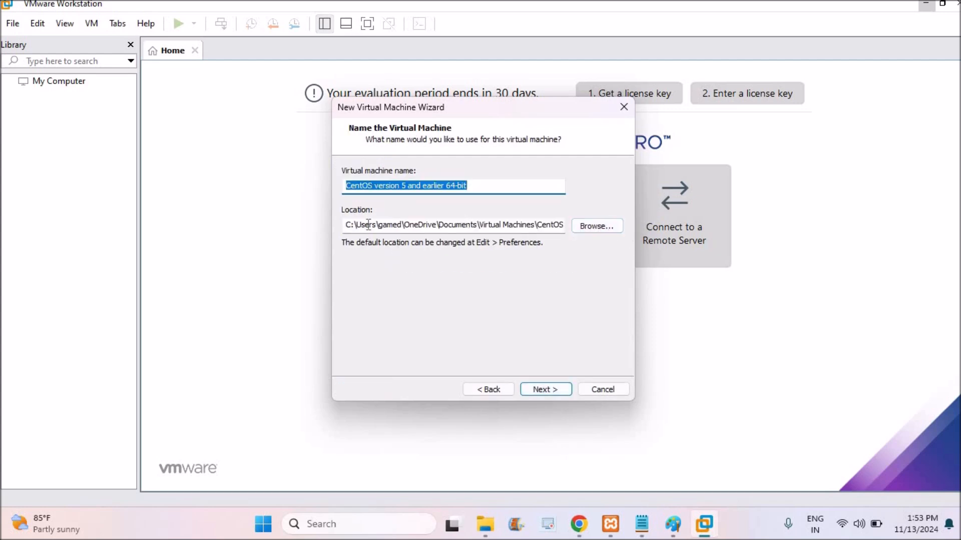
# - Keep the default virtual machine name and location, and accept one processor with one core
pyautogui.click(388, 224)
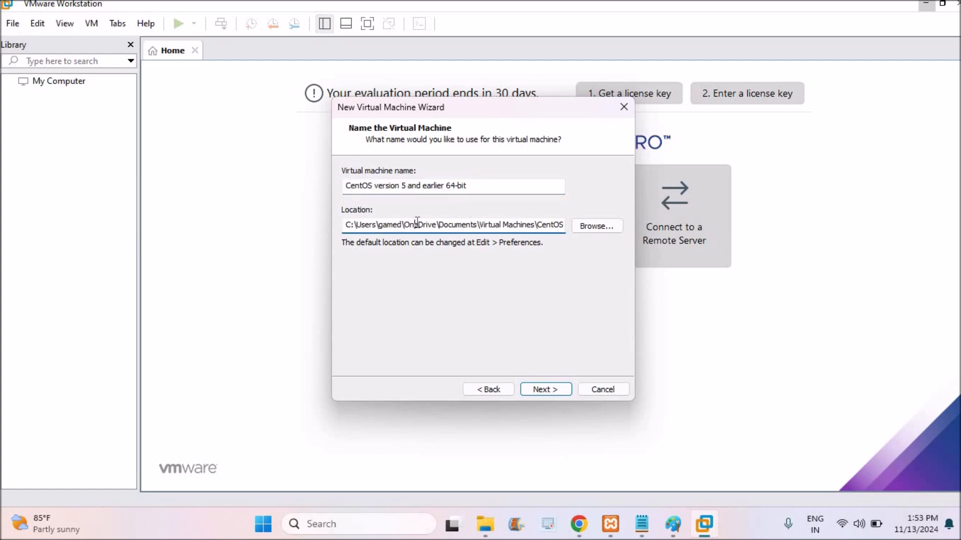
pyautogui.click(501, 224)
pyautogui.click(547, 392)
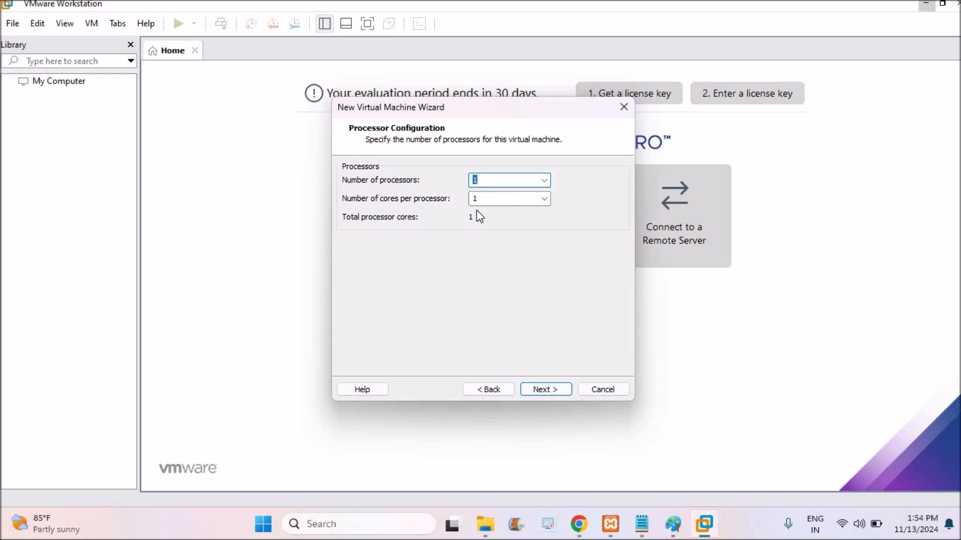
pyautogui.click(561, 389)
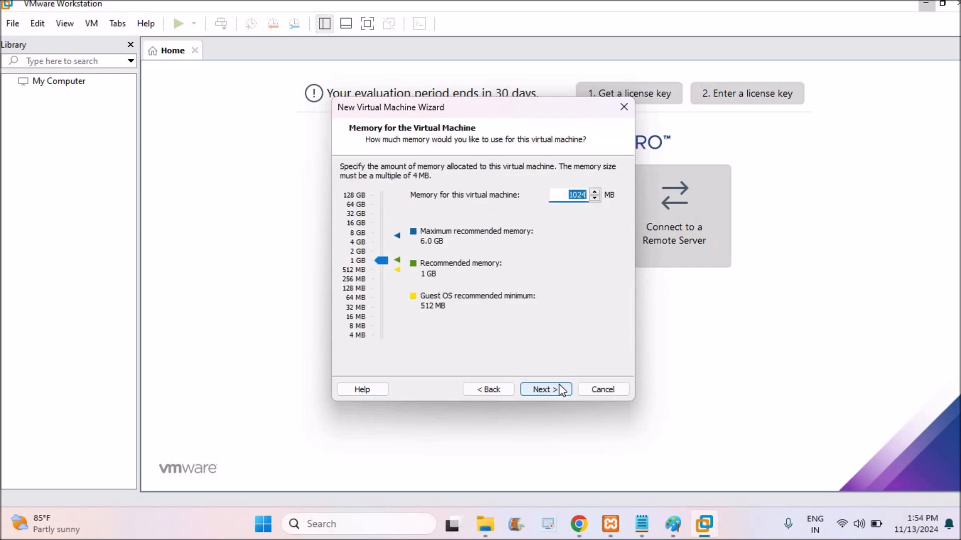
# - Raise the virtual machine's memory above the recommended 1 GB and continue to the network type choice
pyautogui.click(382, 250)
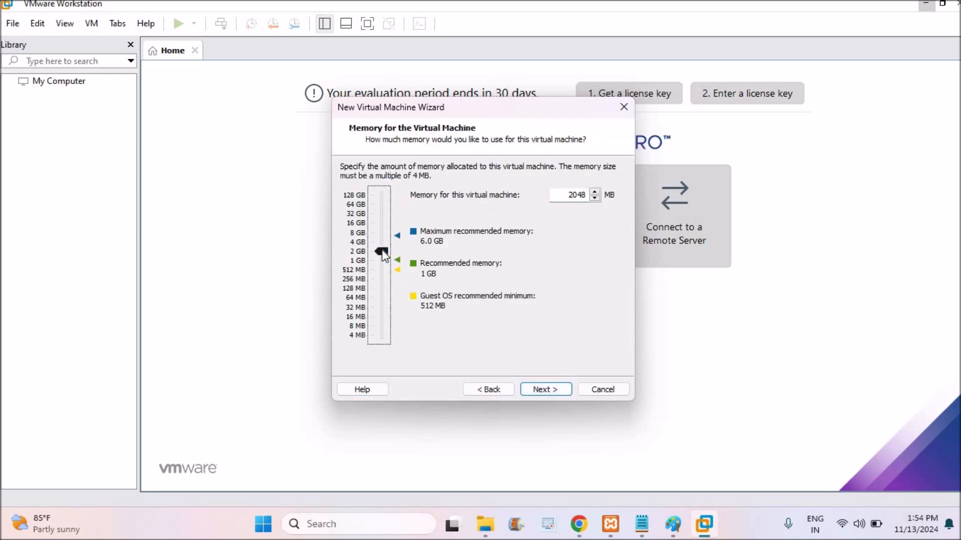
pyautogui.click(382, 232)
pyautogui.click(381, 232)
pyautogui.click(382, 244)
pyautogui.click(550, 391)
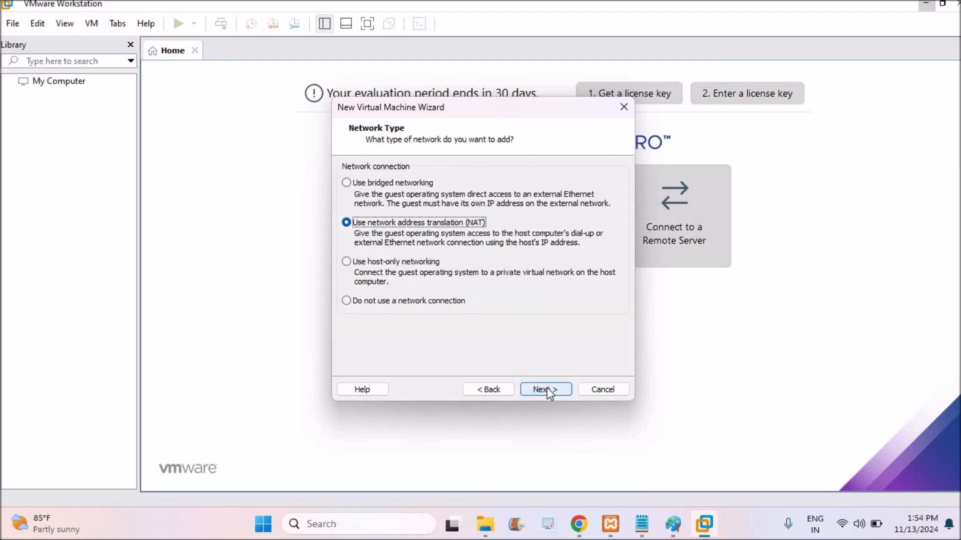
# - Keep NAT networking, the recommended LSI Logic controller and the default virtual disk type
pyautogui.click(550, 393)
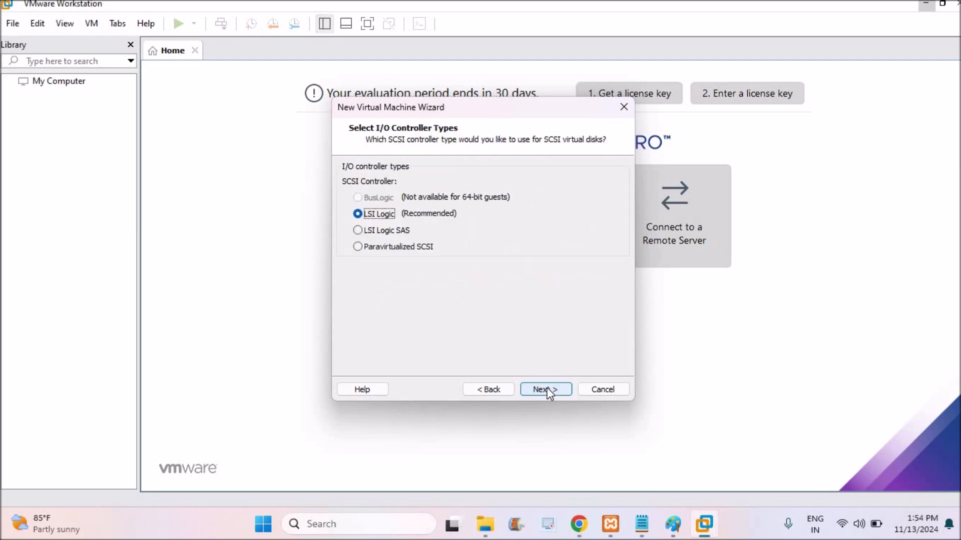
pyautogui.click(541, 392)
pyautogui.click(542, 392)
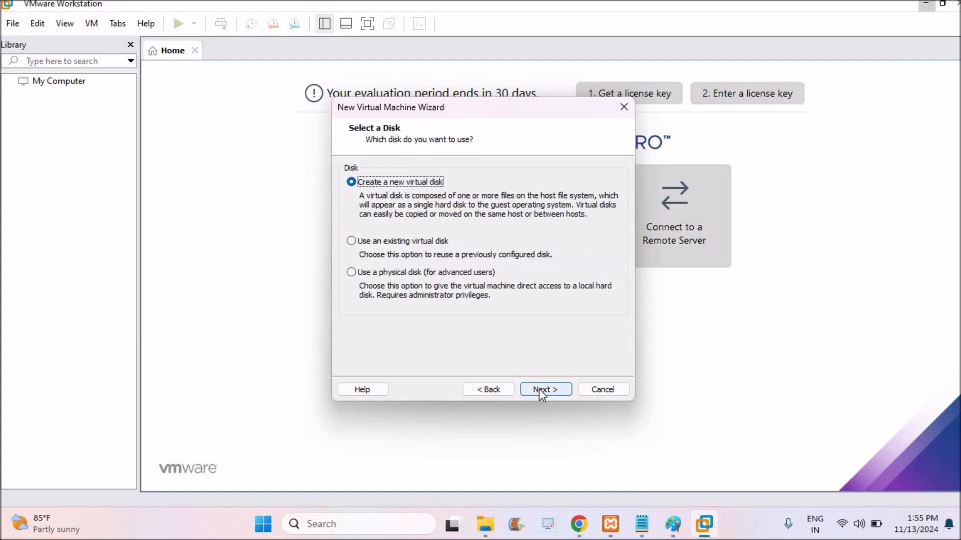
# - Create a new 20 GB virtual disk split into multiple files with the default file name, and finish the wizard
pyautogui.click(539, 389)
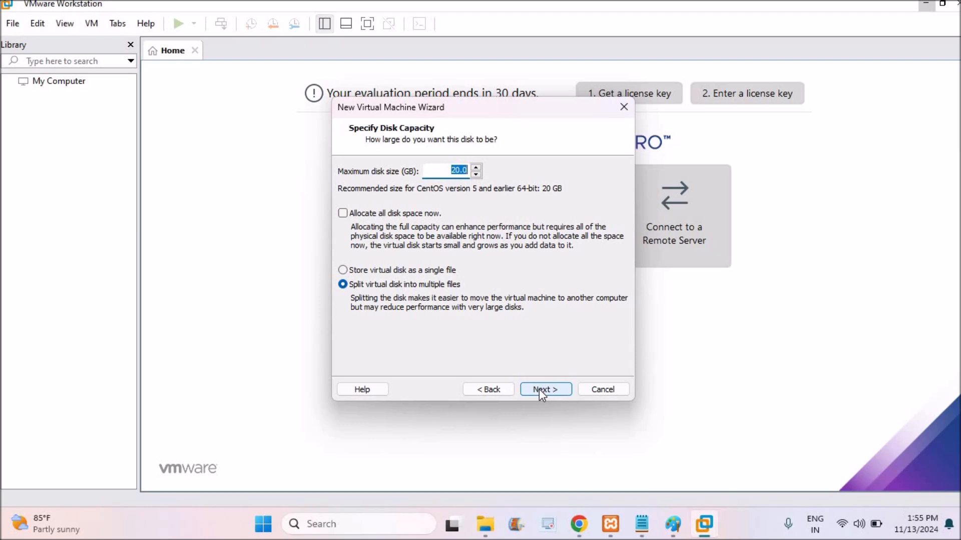
pyautogui.click(546, 389)
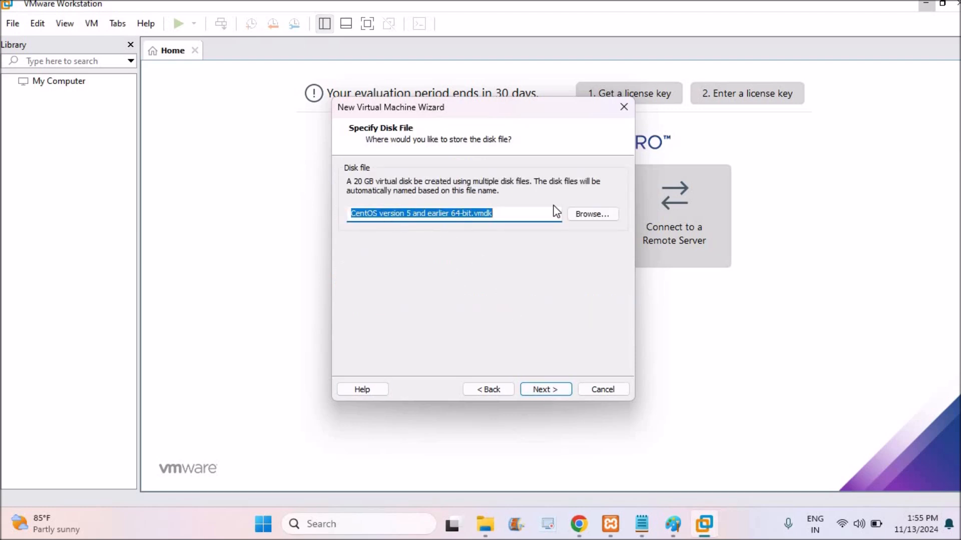
pyautogui.click(552, 389)
pyautogui.click(534, 391)
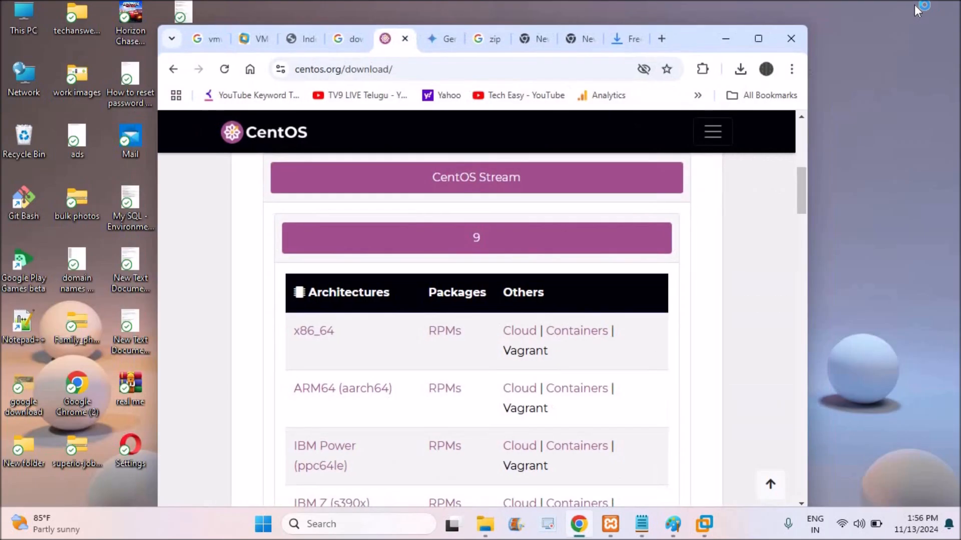
pyautogui.click(725, 38)
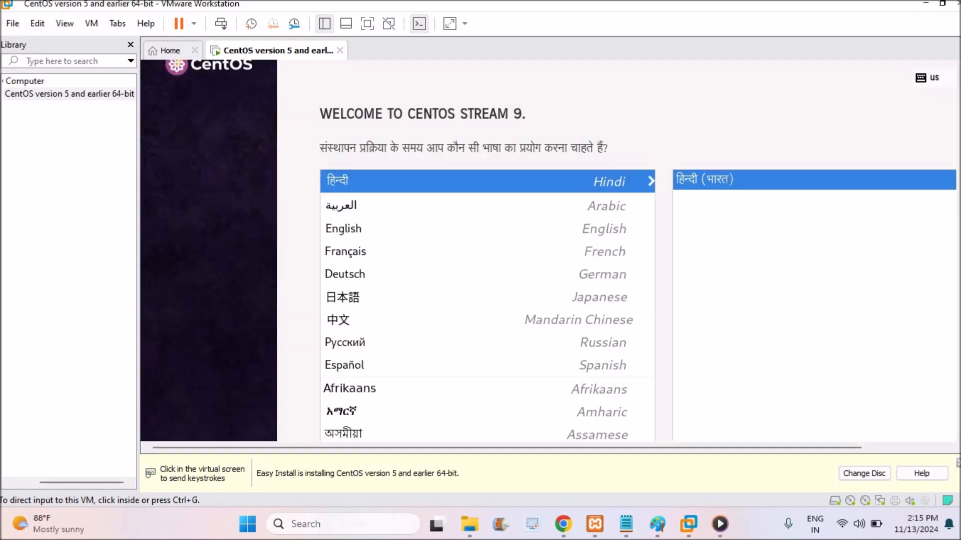
# - Set the CentOS Stream 9 installation language to English (India) and continue to the installation summary
pyautogui.click(352, 226)
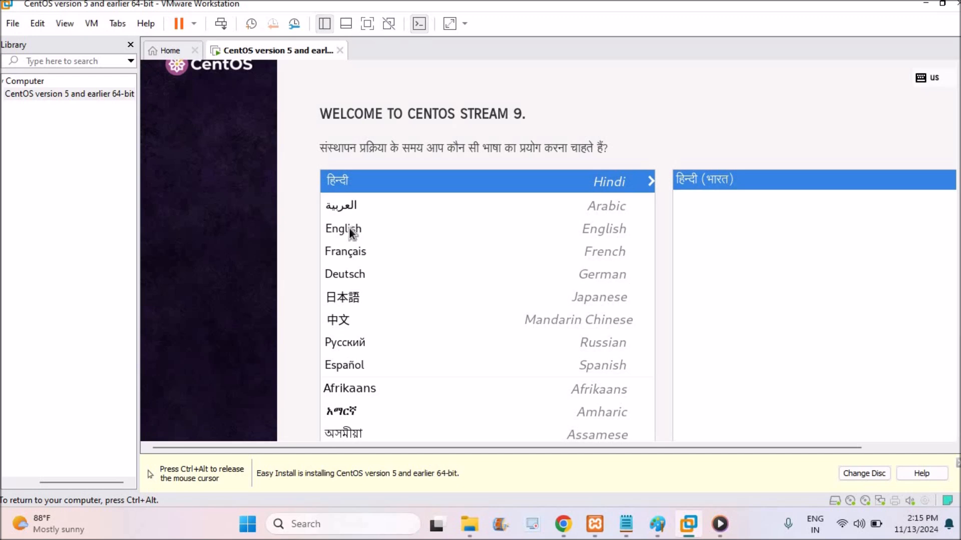
pyautogui.click(344, 232)
pyautogui.click(726, 225)
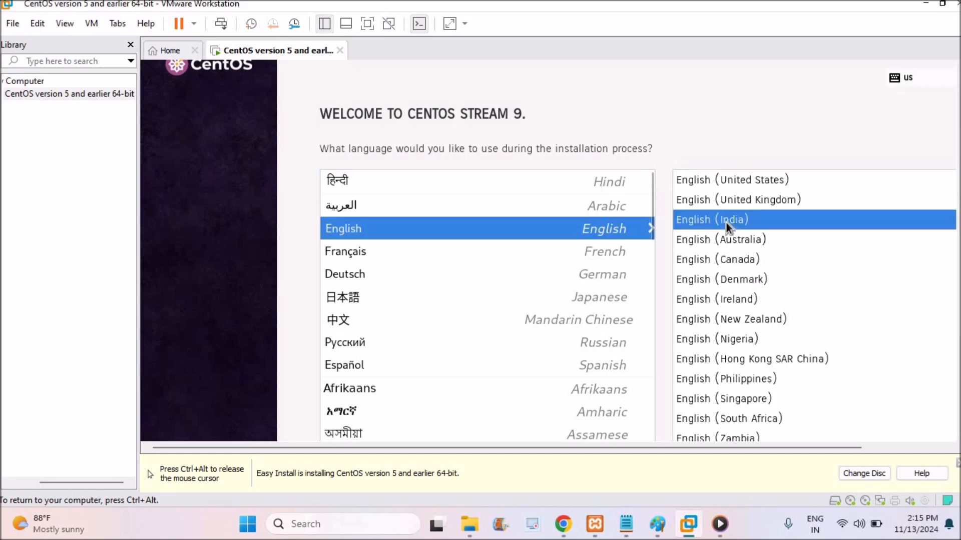
pyautogui.click(959, 406)
pyautogui.moveTo(612, 447); pyautogui.dragTo(851, 447)
pyautogui.click(918, 427)
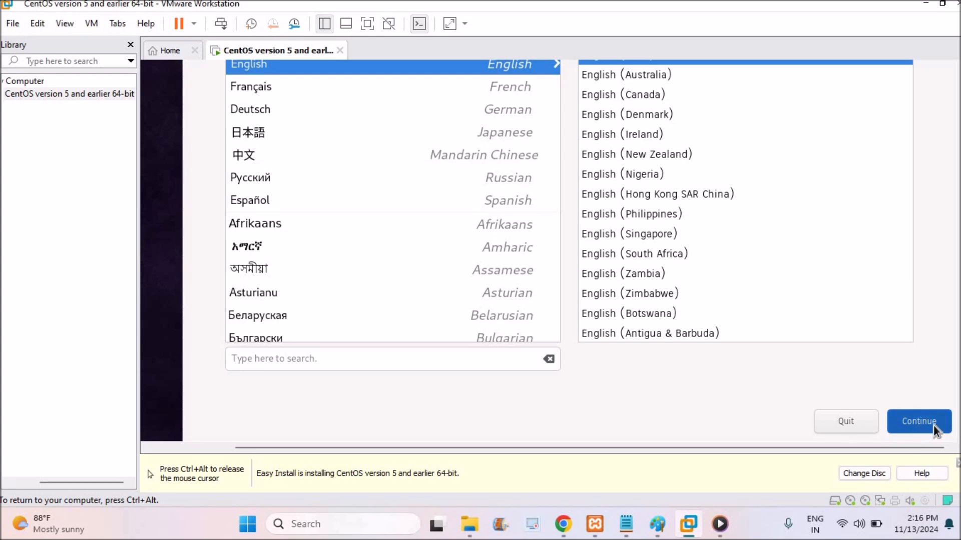
pyautogui.click(933, 425)
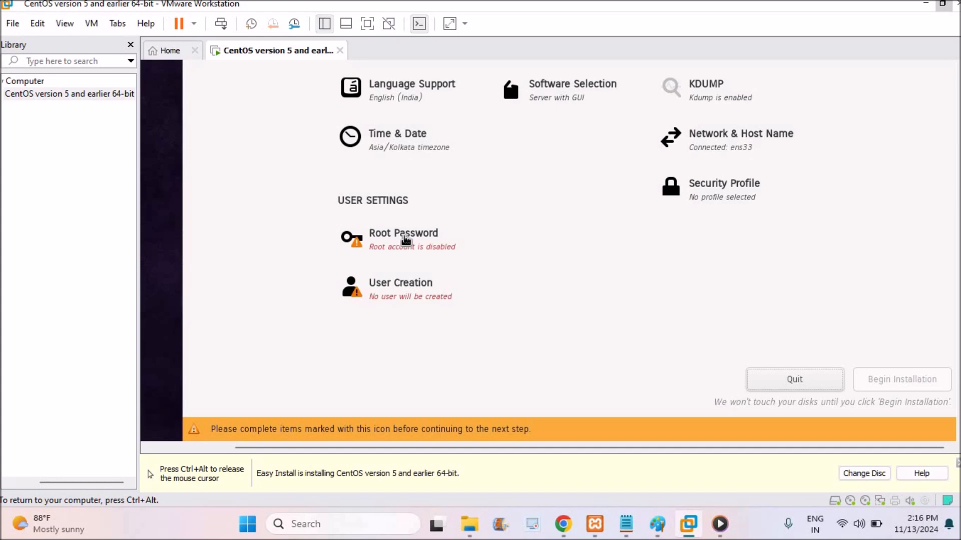
# - Enter and confirm the root password in the root account settings, and allow root SSH login with password
pyautogui.click(405, 241)
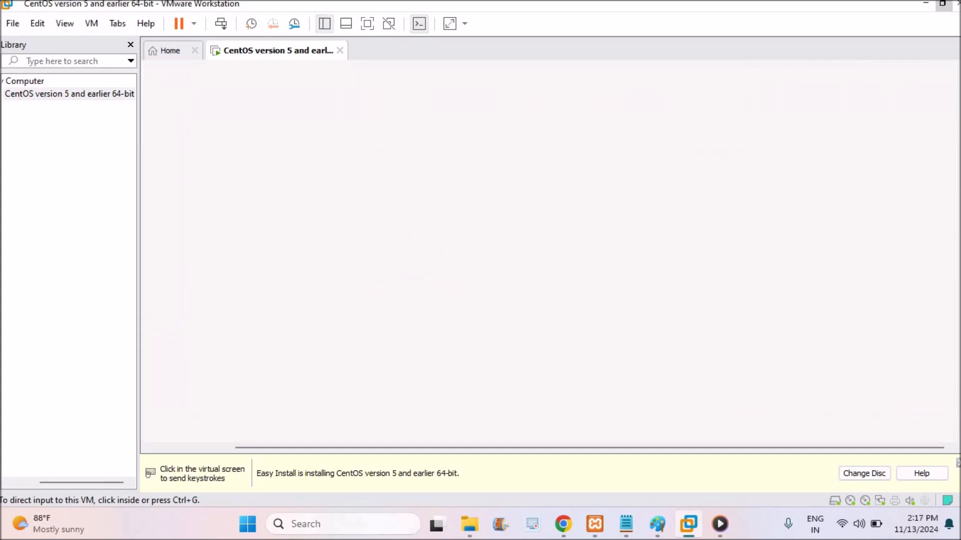
pyautogui.moveTo(959, 251); pyautogui.dragTo(960, 133)
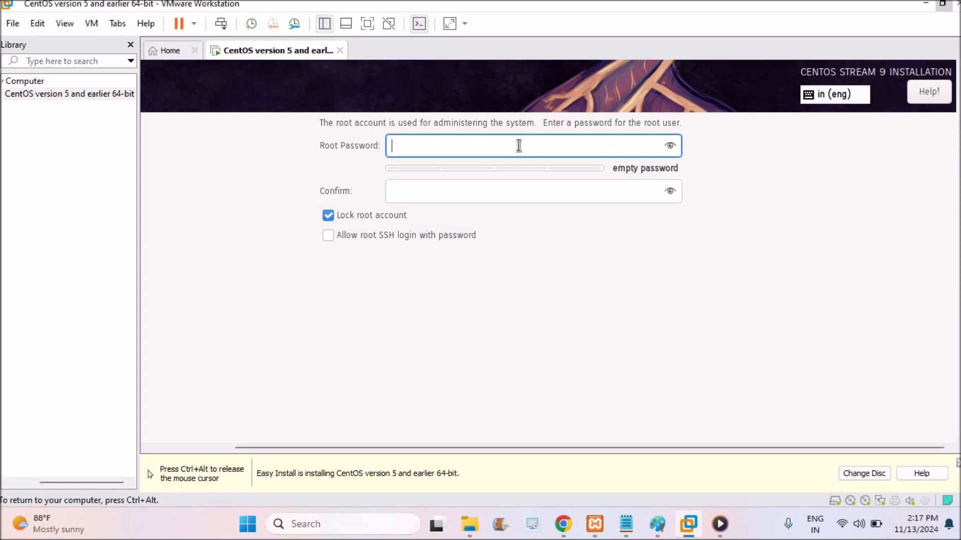
pyautogui.write('•••••')
pyautogui.press('Tab')
pyautogui.write('•••••')
pyautogui.click(383, 237)
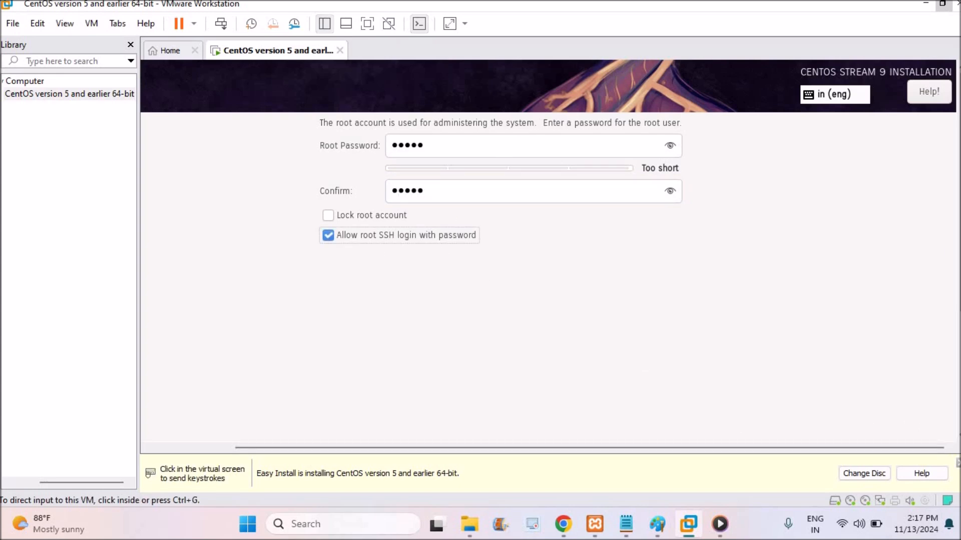
# - Confirm the root password settings and return to the installation summary in the maximized window
pyautogui.click(943, 4)
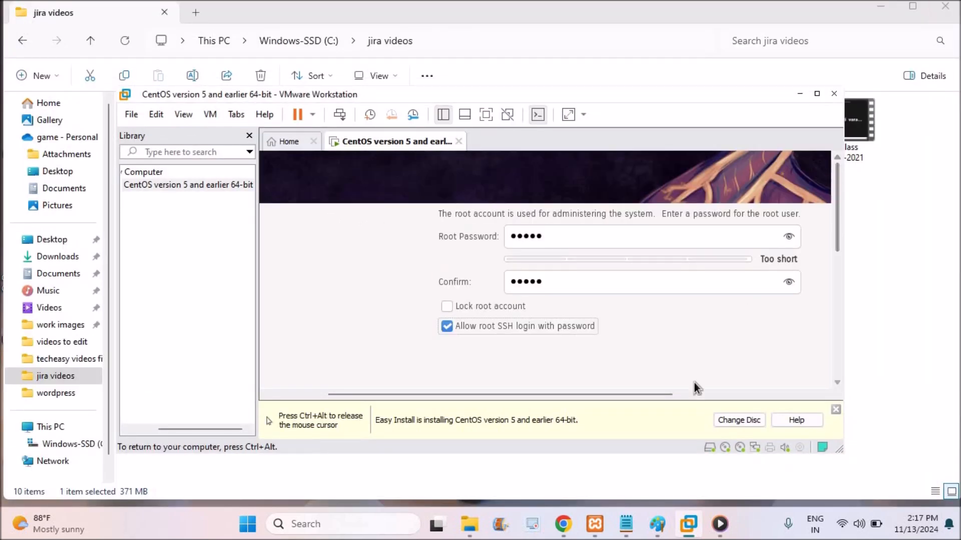
pyautogui.moveTo(650, 393); pyautogui.dragTo(547, 398)
pyautogui.click(307, 200)
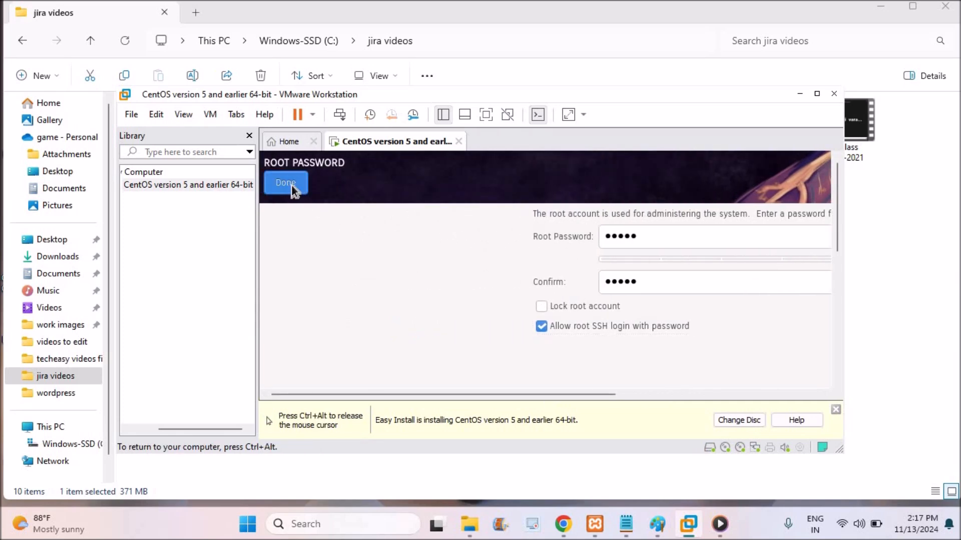
pyautogui.click(286, 193)
pyautogui.click(816, 94)
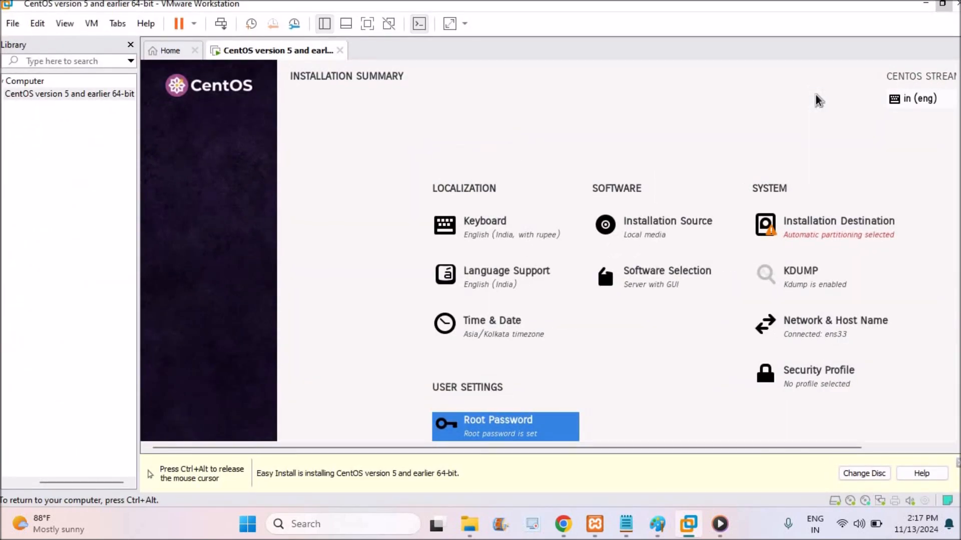
# - Open the User Creation settings from the installation summary and bring the empty full name and user name fields into view
pyautogui.hotkey('ctrl', 'alt')
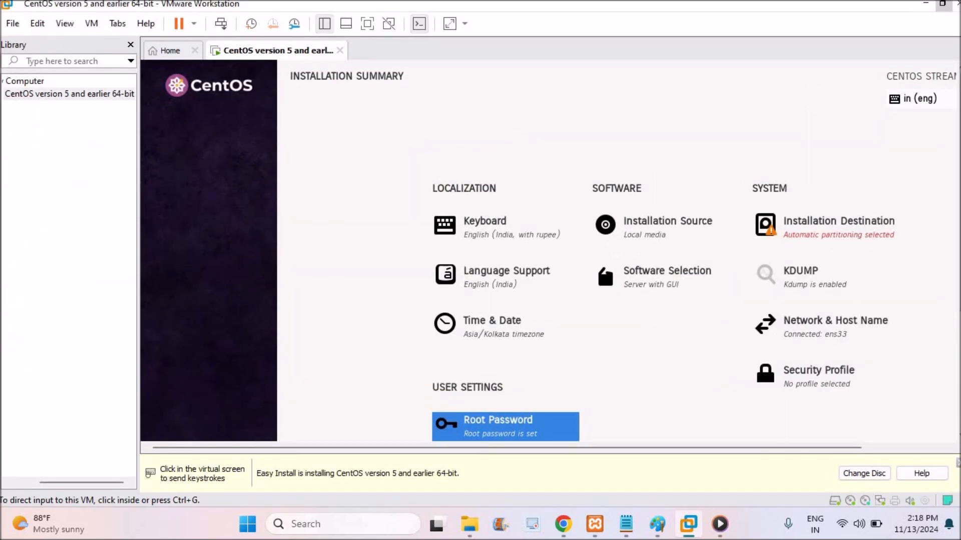
pyautogui.scroll(-5, 615, 250)
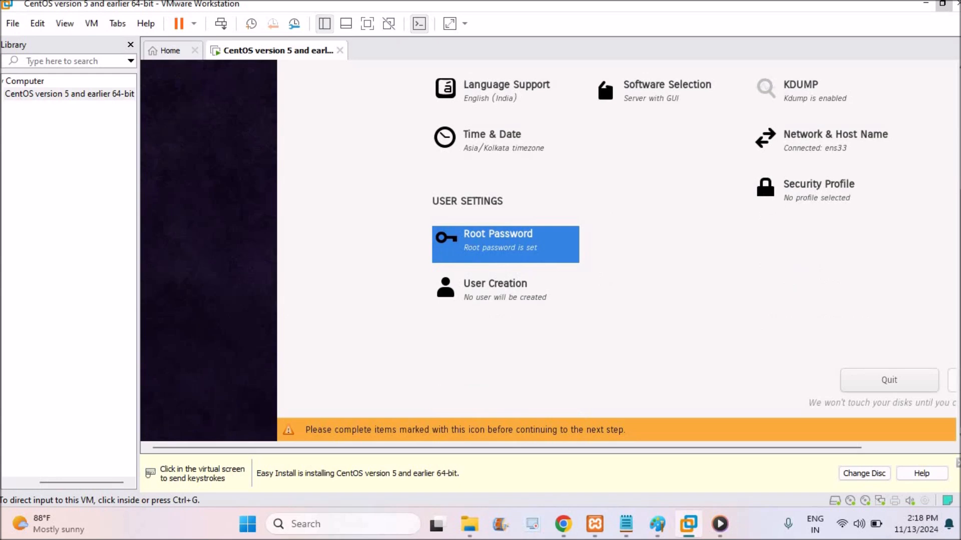
pyautogui.click(572, 259)
pyautogui.click(501, 296)
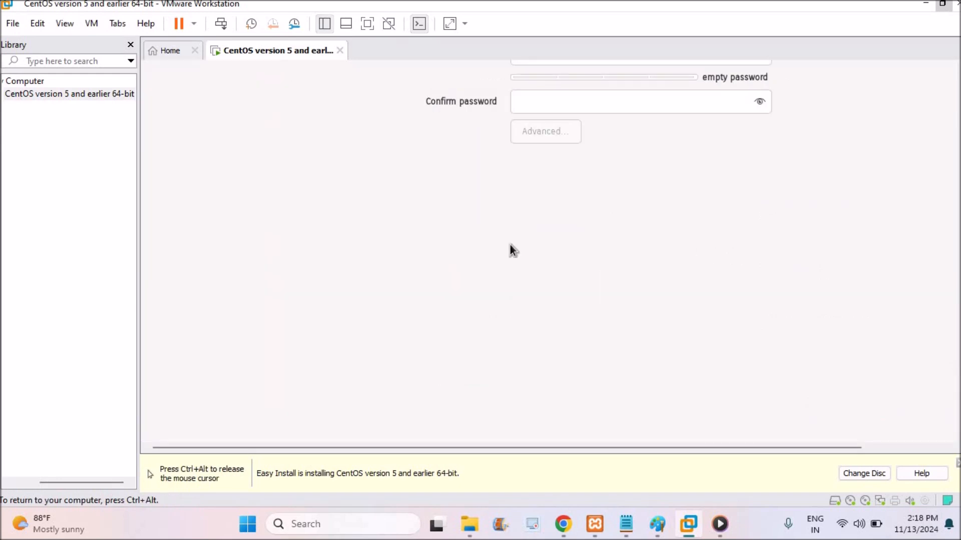
pyautogui.hotkey('ctrl', 'alt')
pyautogui.click(942, 3)
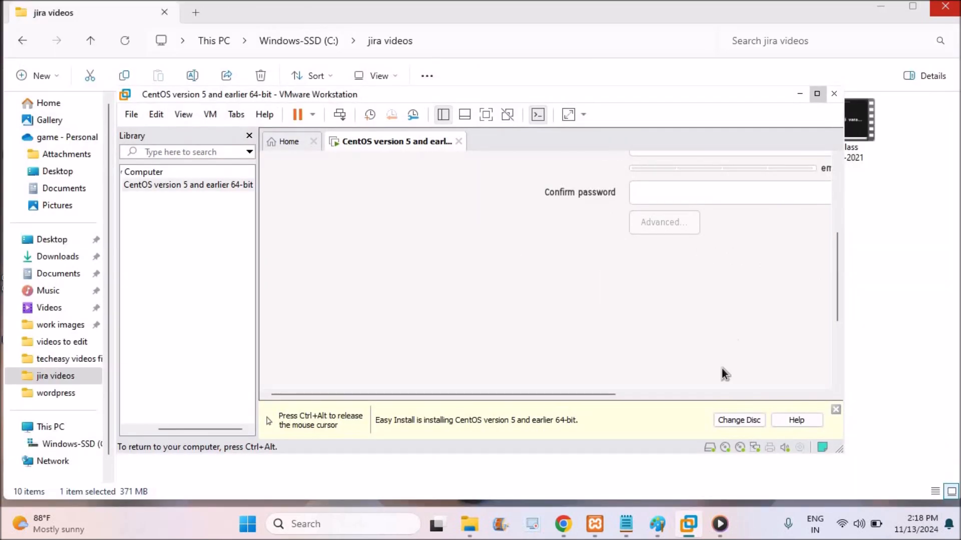
pyautogui.moveTo(838, 268); pyautogui.dragTo(836, 194)
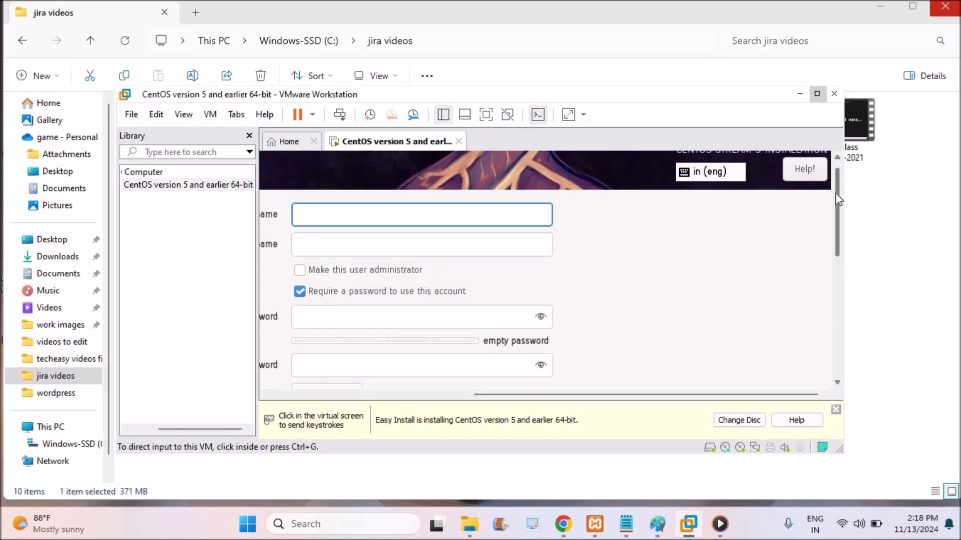
pyautogui.click(817, 94)
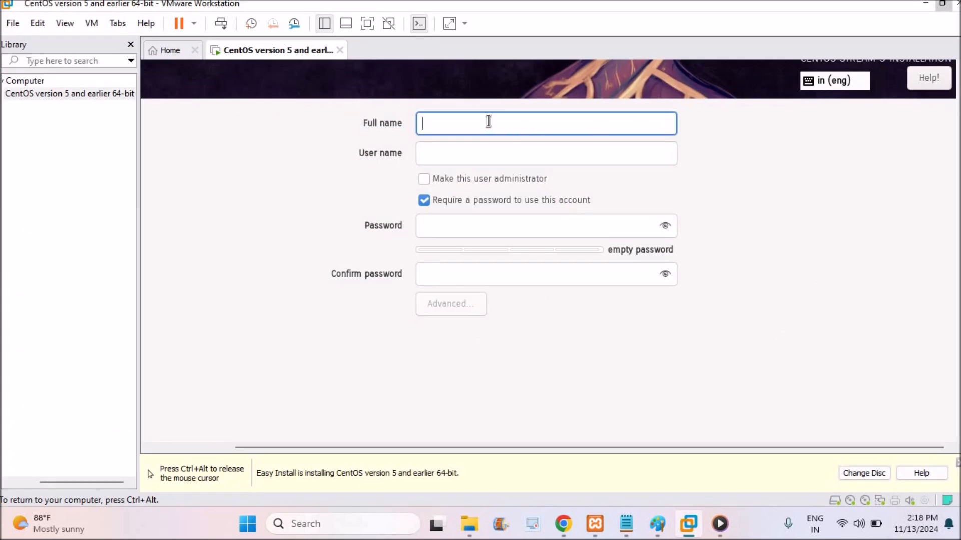
# - Fill in the new user's full name, and enter and confirm the account password in the user creation form
pyautogui.write('arun')
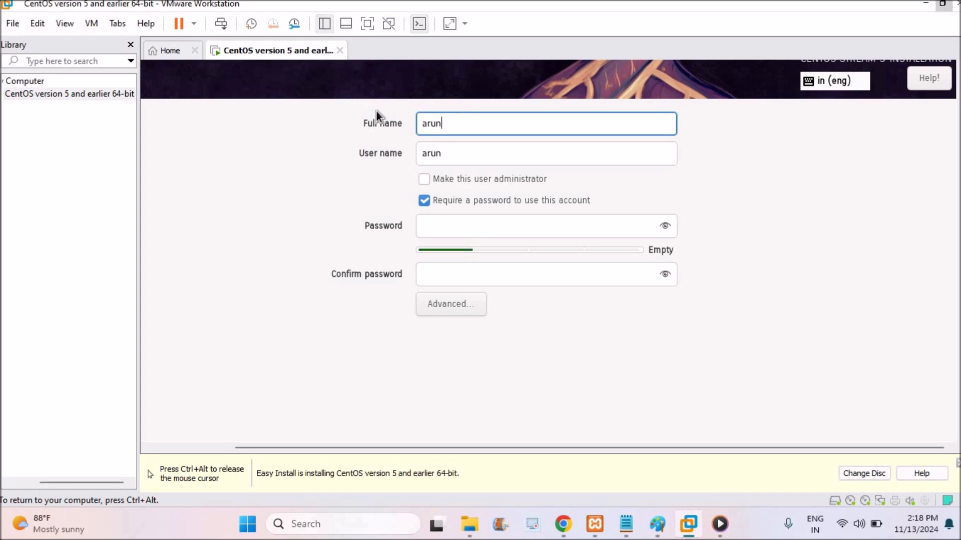
pyautogui.click(444, 226)
pyautogui.write('12345')
pyautogui.press('Tab')
pyautogui.write('12345')
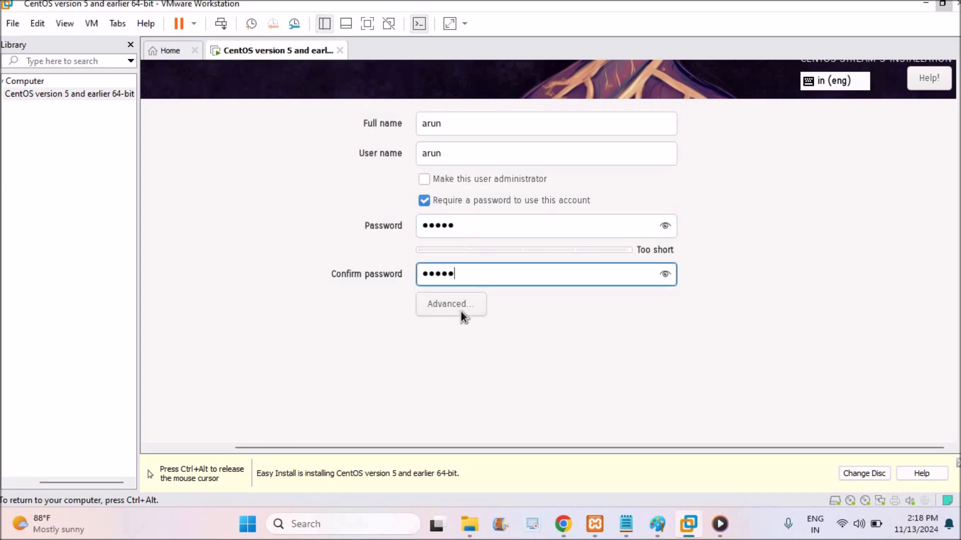
# - Confirm the user creation settings with the short password and return to the installation summary
pyautogui.moveTo(431, 448); pyautogui.dragTo(206, 449)
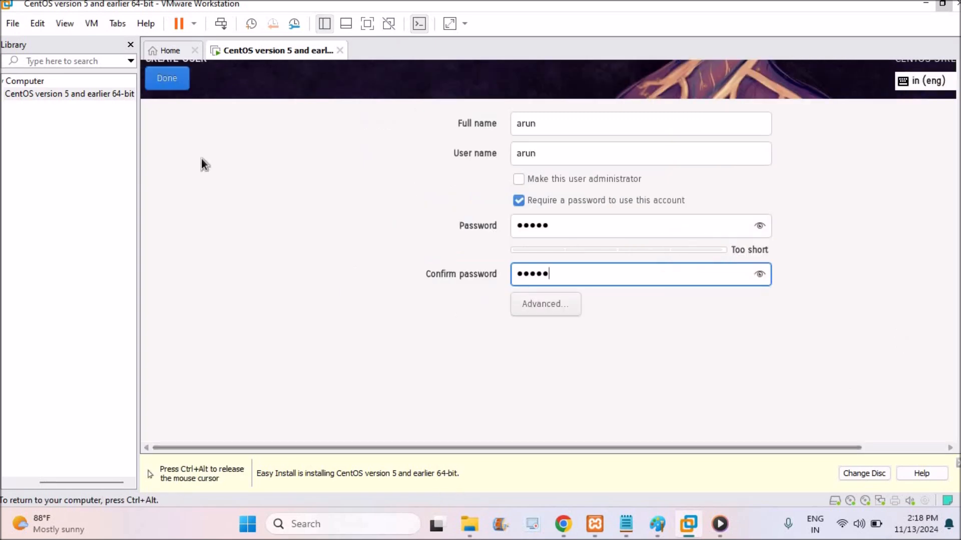
pyautogui.click(169, 81)
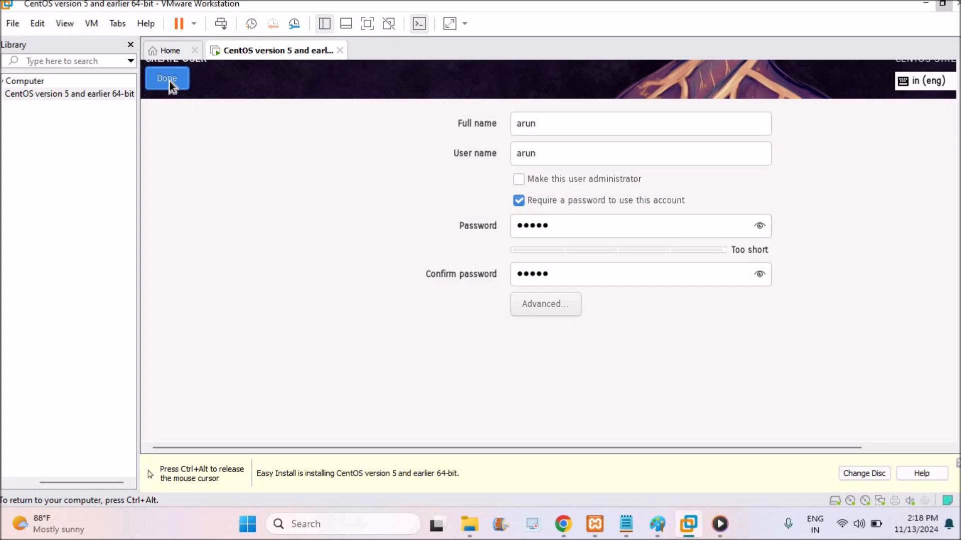
pyautogui.click(169, 78)
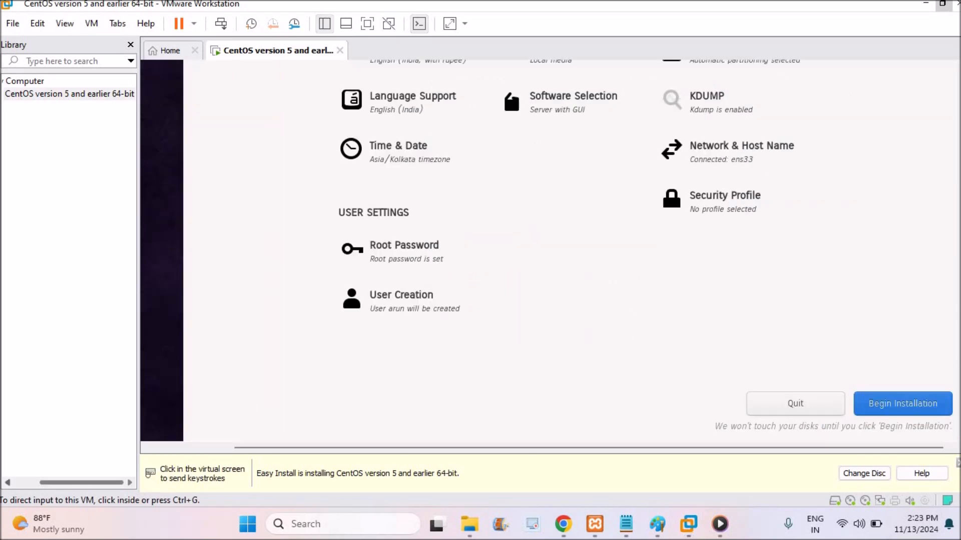
# - Begin the CentOS Stream 9 installation from the installation summary
pyautogui.click(906, 404)
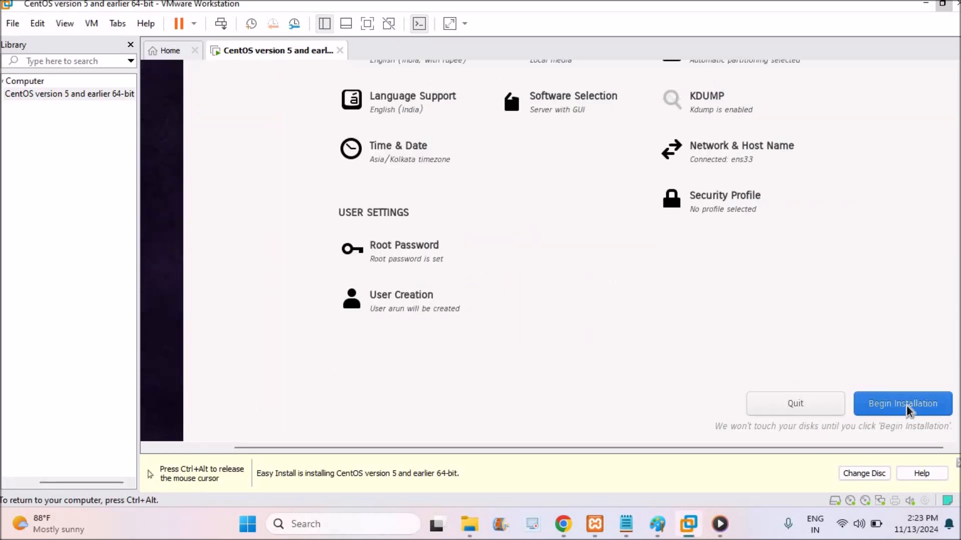
pyautogui.click(906, 404)
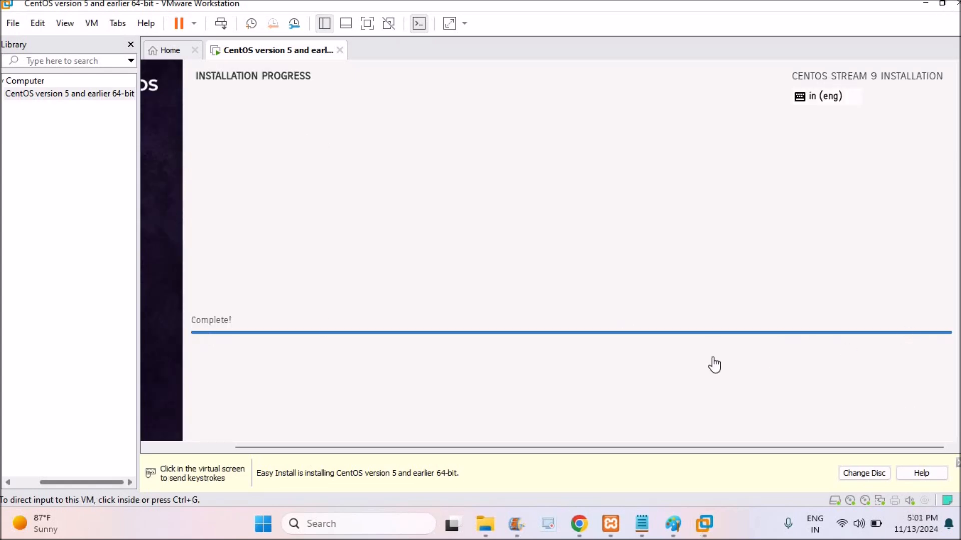
# - Reboot the virtual machine into the newly installed CentOS Stream system once the installation is complete
pyautogui.click(960, 406)
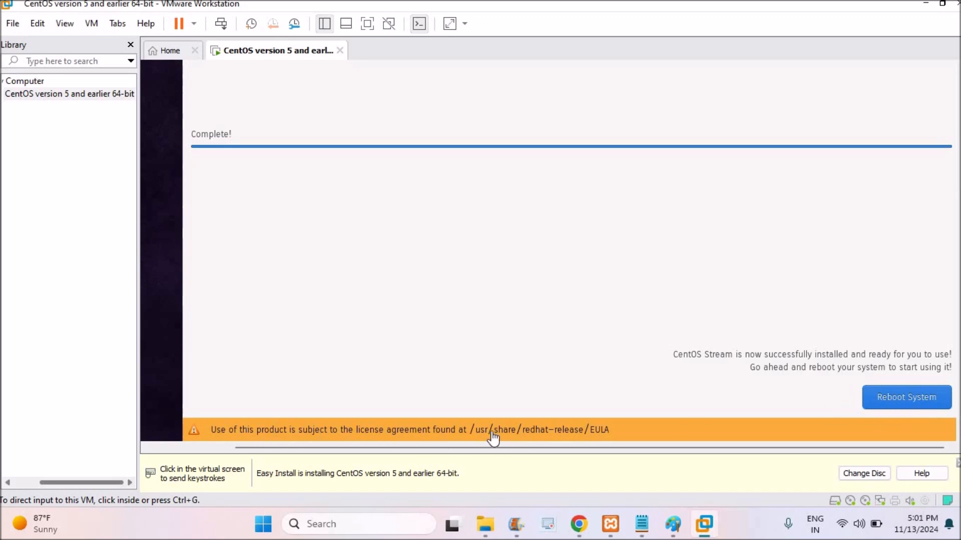
pyautogui.click(894, 399)
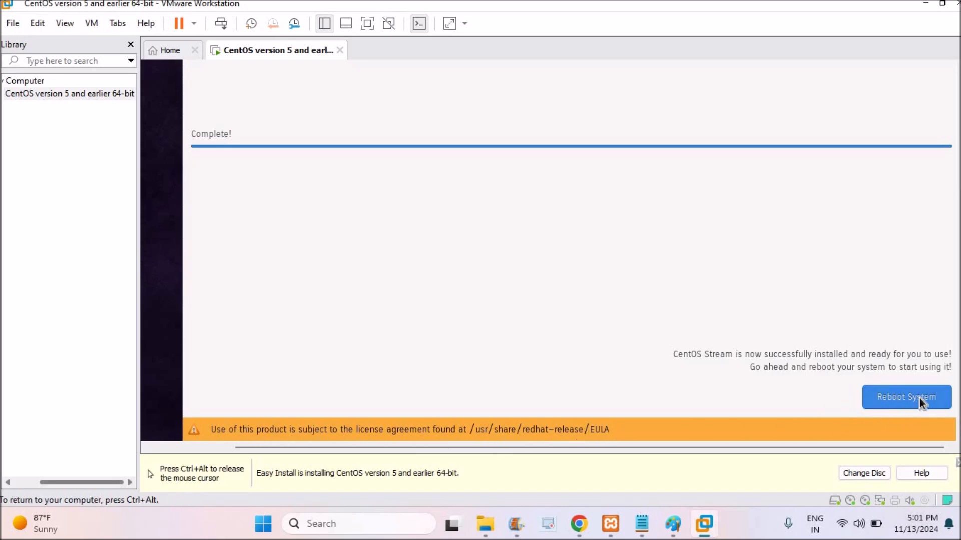
pyautogui.click(942, 4)
pyautogui.click(837, 356)
pyautogui.click(768, 396)
pyautogui.click(773, 347)
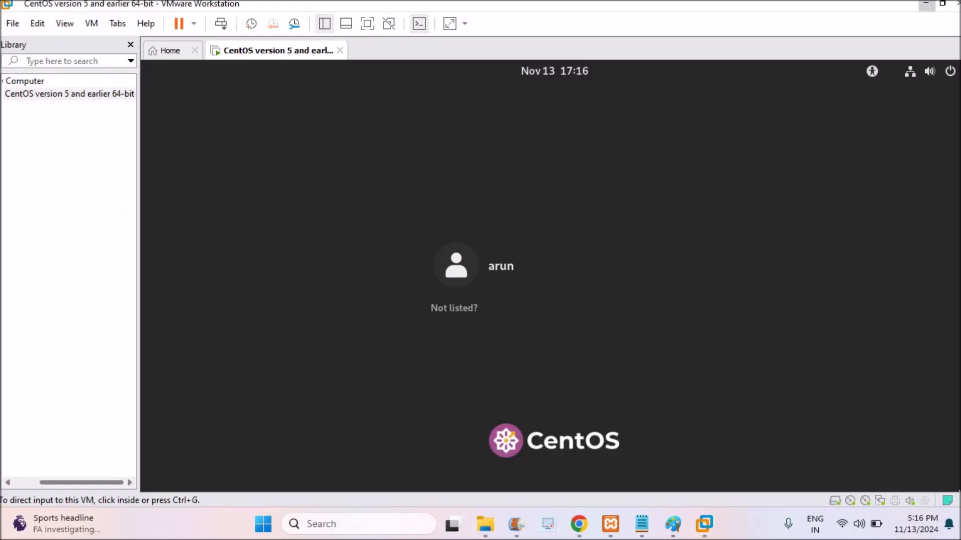
# - Examine the power options available for the CentOS virtual machine in the library
pyautogui.rightClick(51, 95)
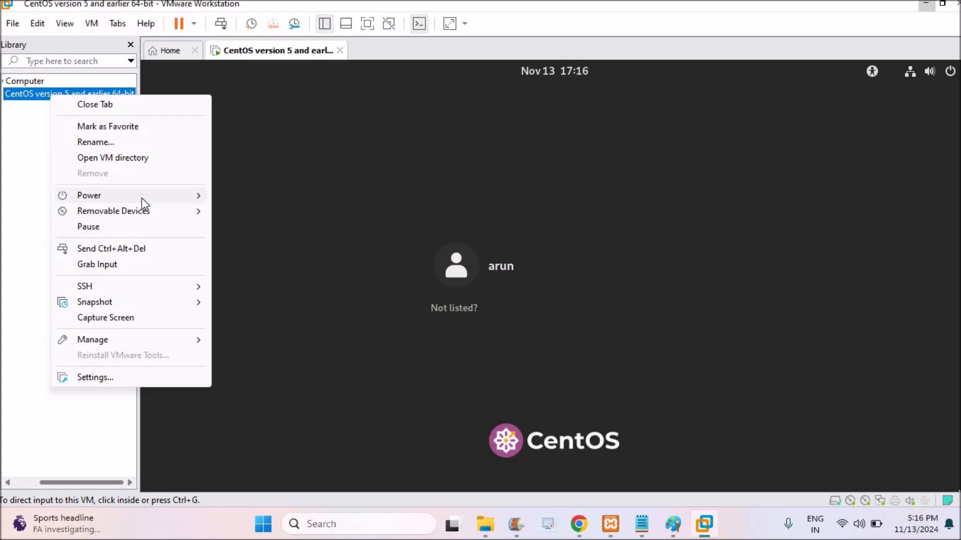
pyautogui.moveTo(159, 197)
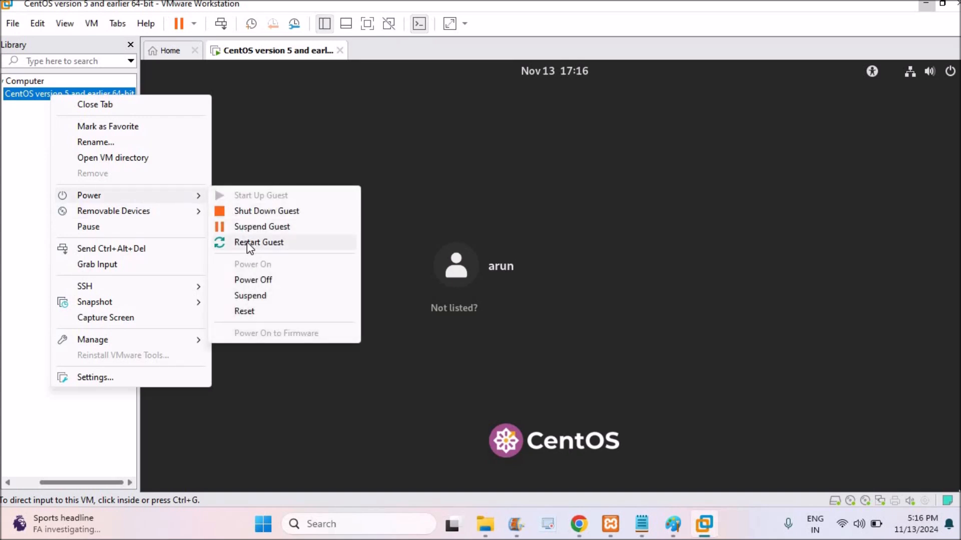
pyautogui.click(3, 296)
# - Log in to CentOS as the created user with the account password
pyautogui.click(497, 283)
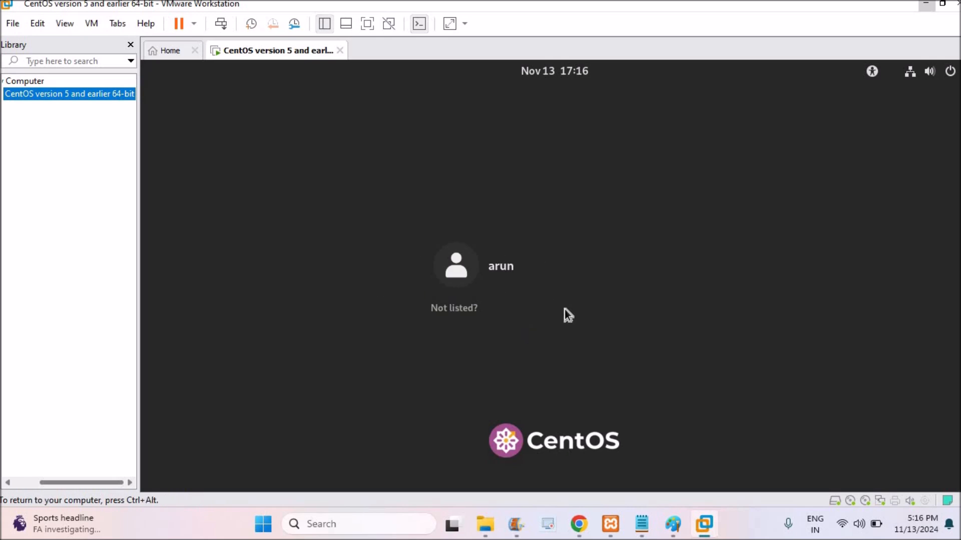
pyautogui.click(499, 278)
pyautogui.write('•••••')
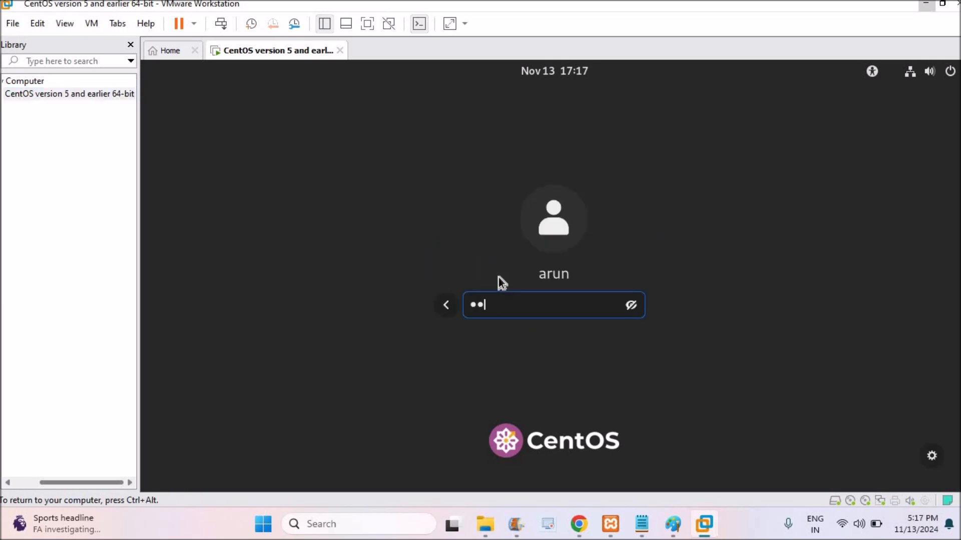
pyautogui.press('Return')
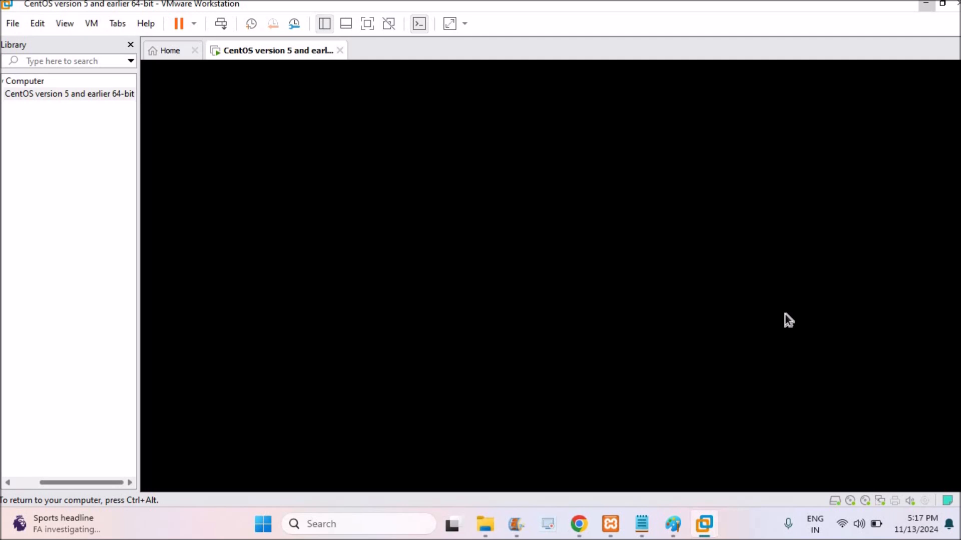
pyautogui.hotkey('ctrl', 'alt')
pyautogui.click(943, 3)
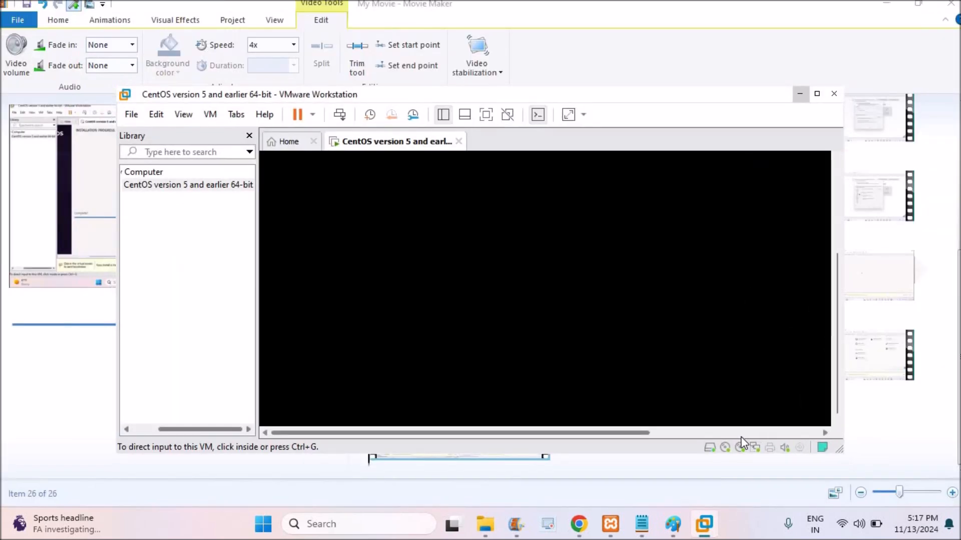
pyautogui.click(273, 433)
pyautogui.click(837, 195)
pyautogui.click(817, 94)
pyautogui.click(393, 136)
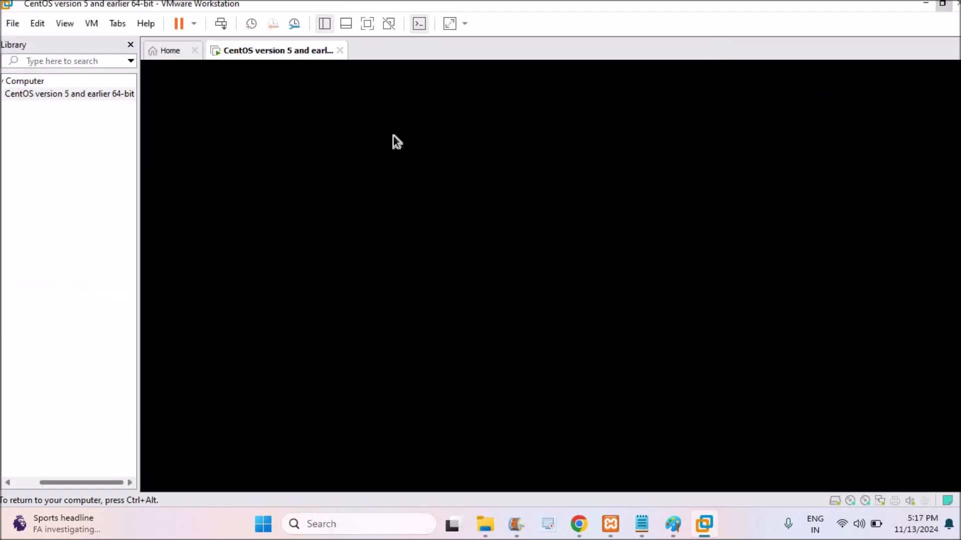